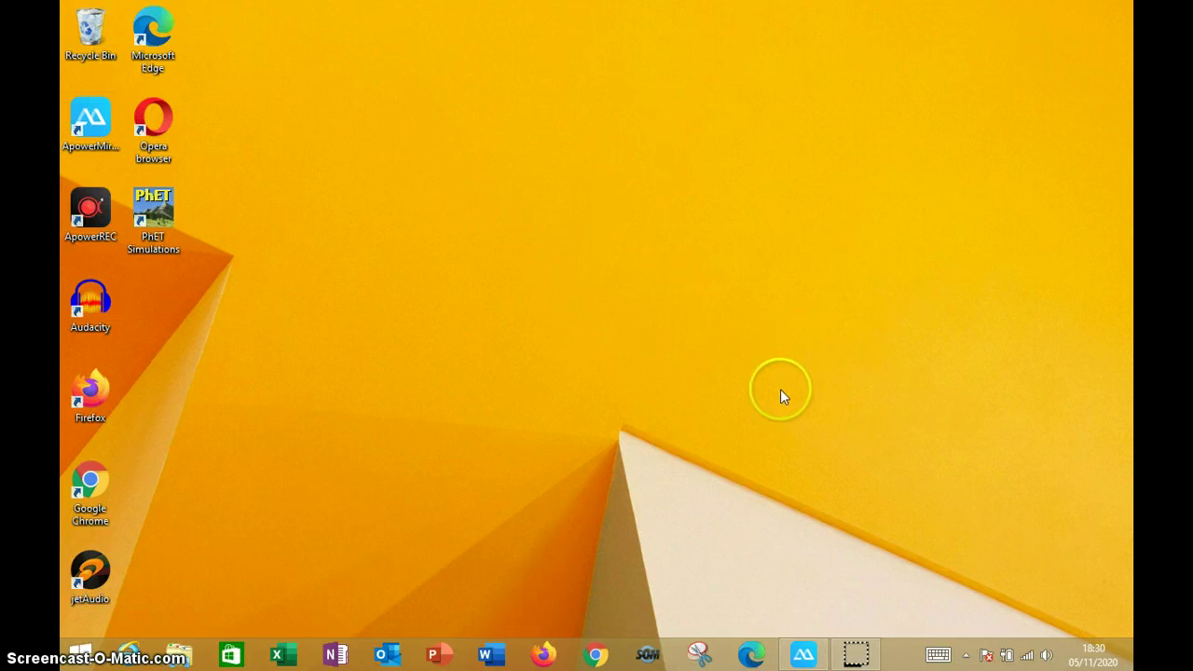
Launch Google Chrome and open whiteboardfox.com.
click(596, 656)
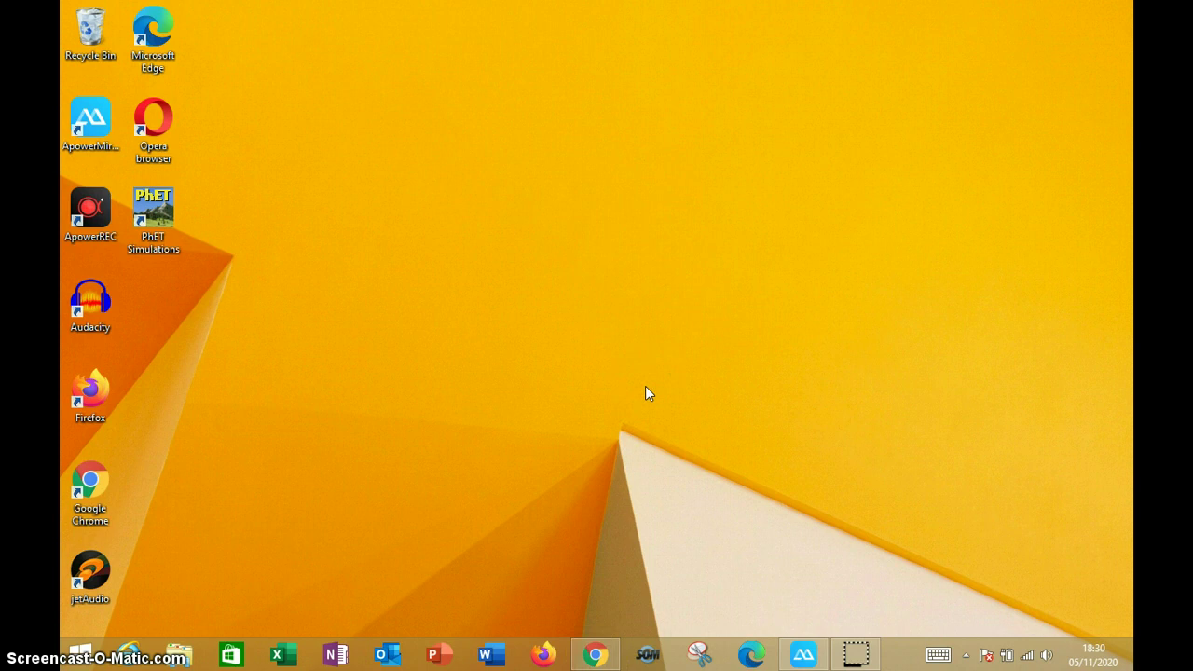
click(504, 110)
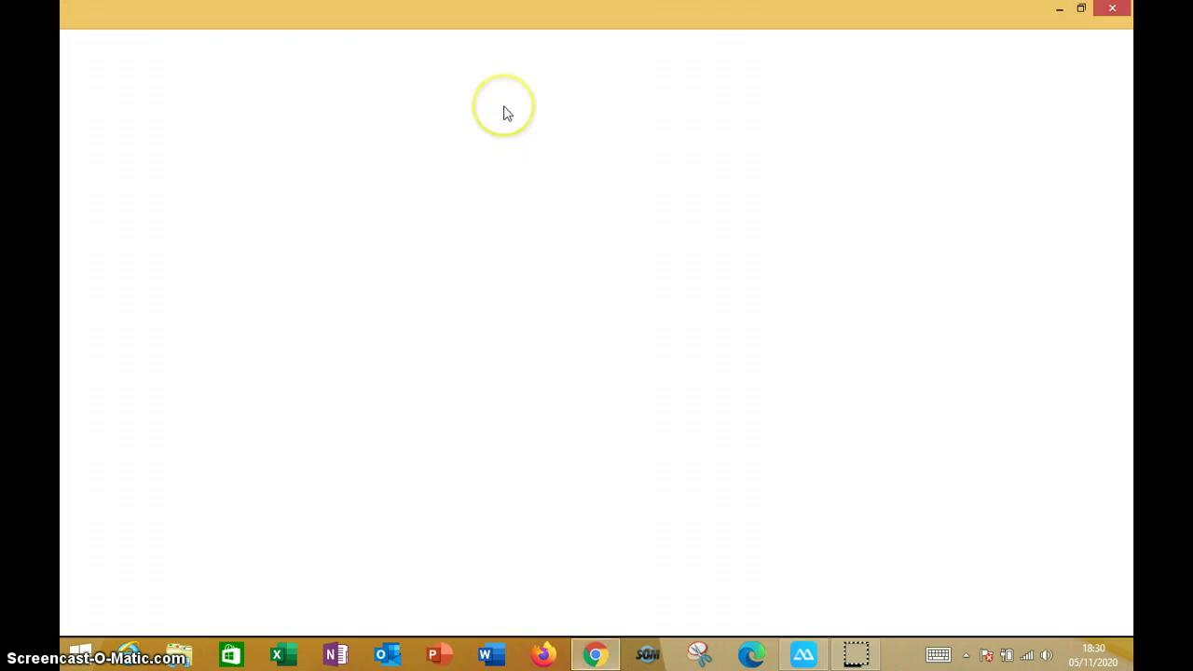
click(407, 24)
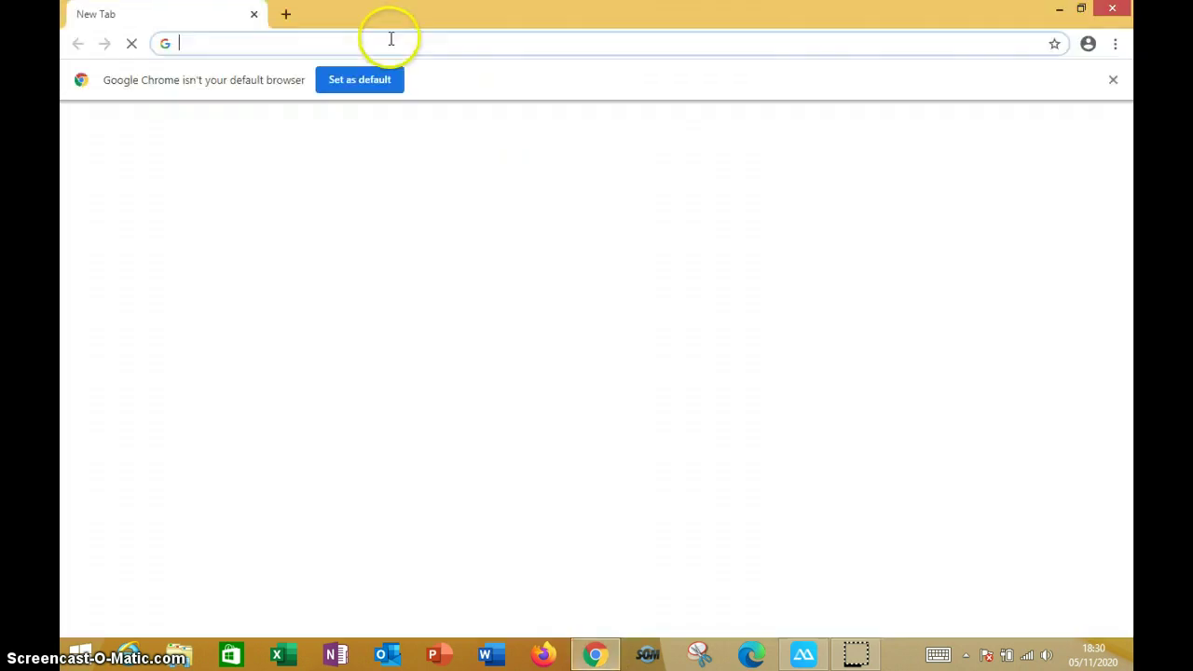
text(w)
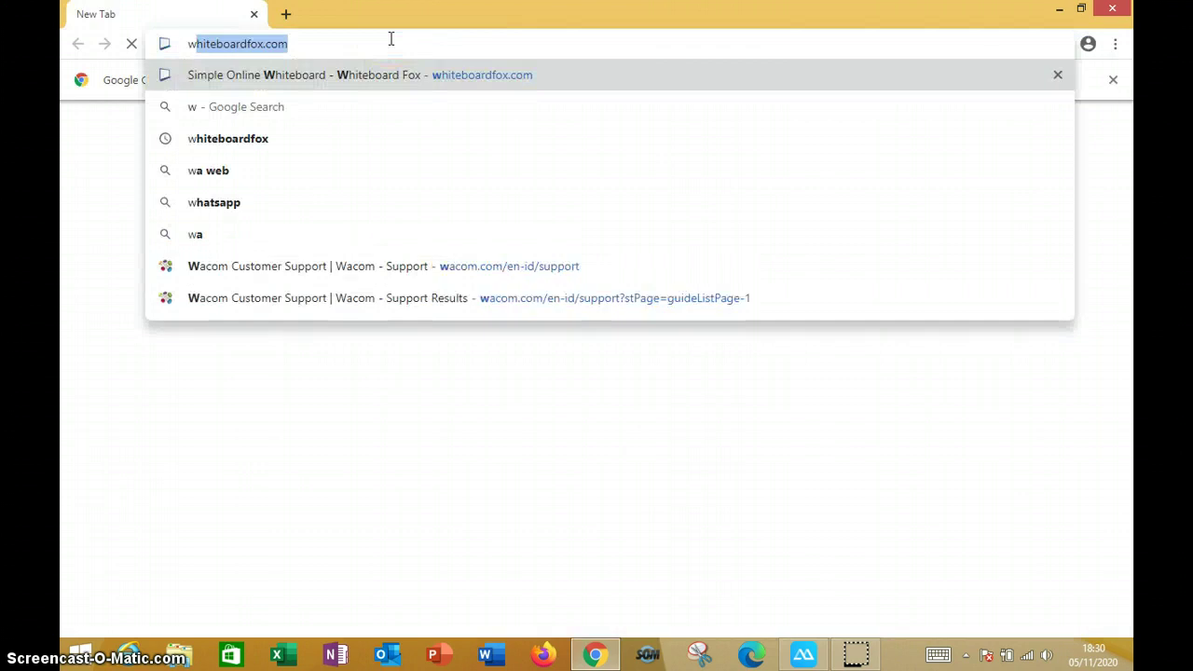
click(387, 42)
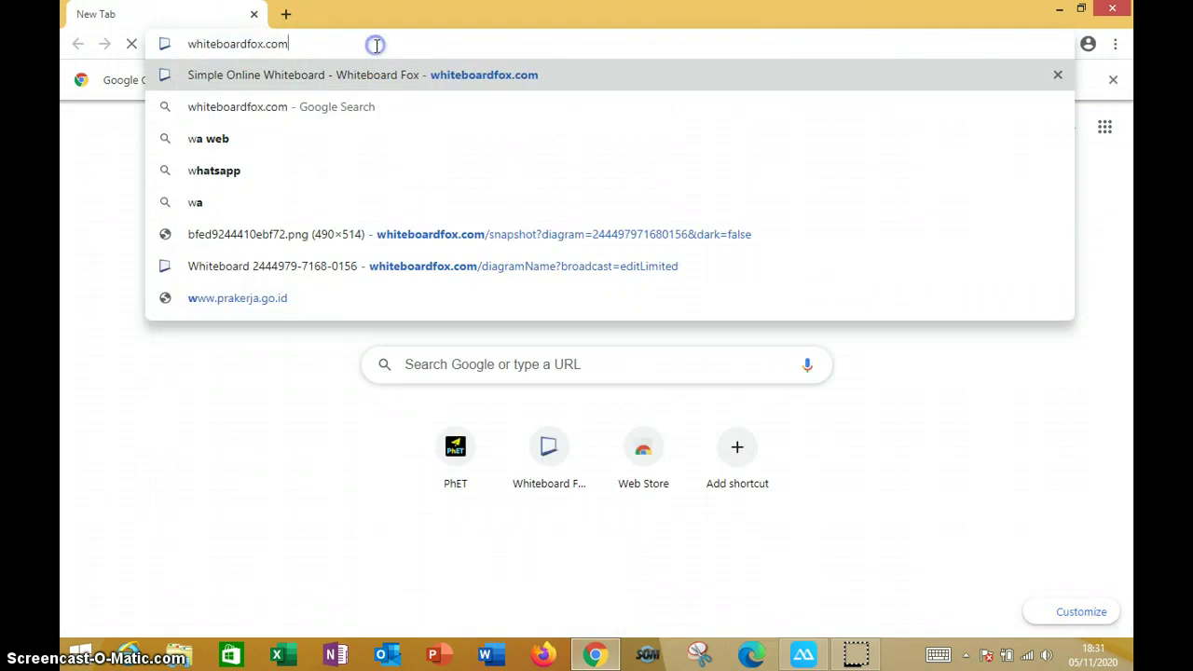
drag(289, 44, 161, 42)
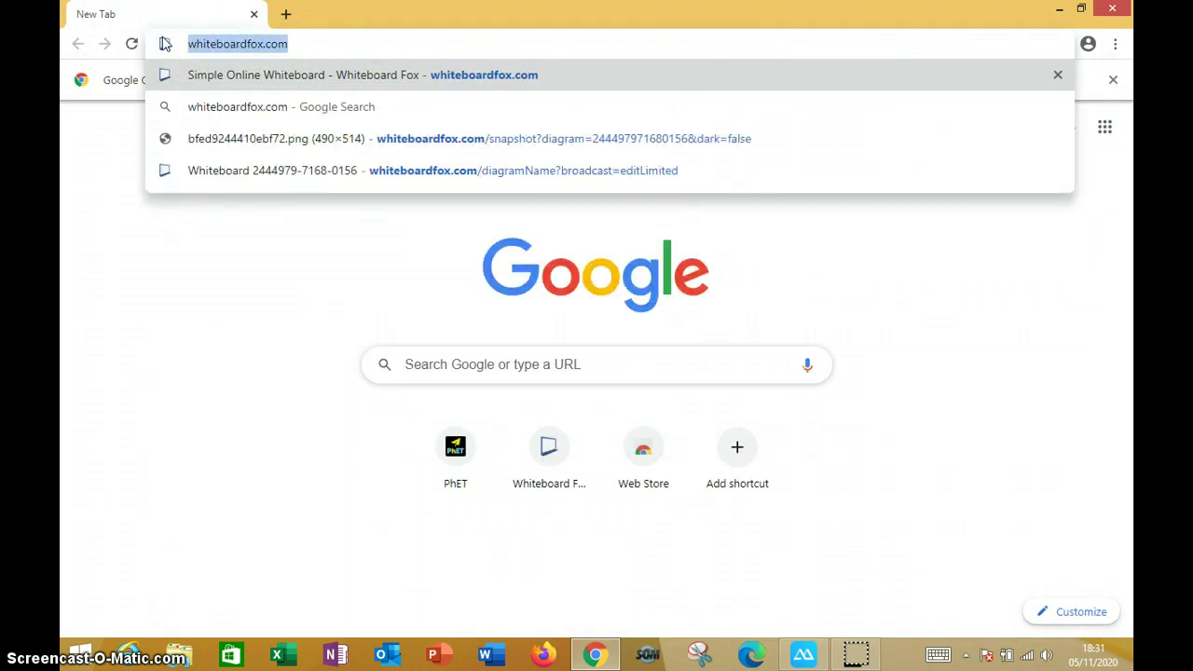
key(Return)
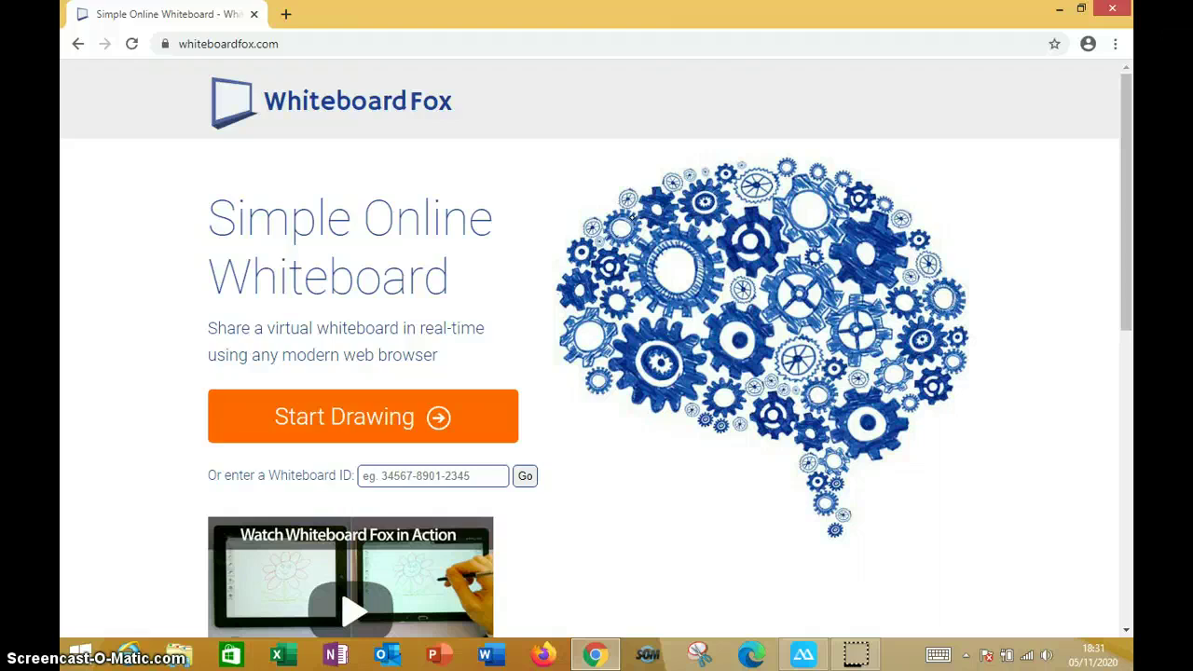
Create a new whiteboard on which other participants can draw and erase their own drawing.
click(433, 475)
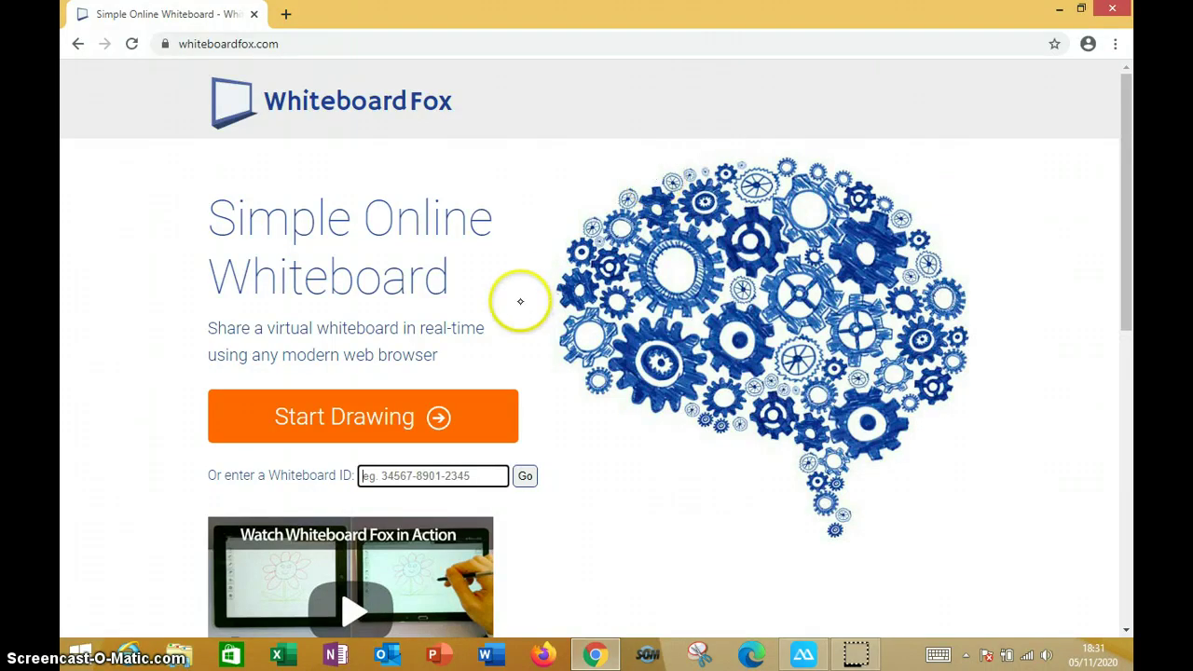
click(402, 416)
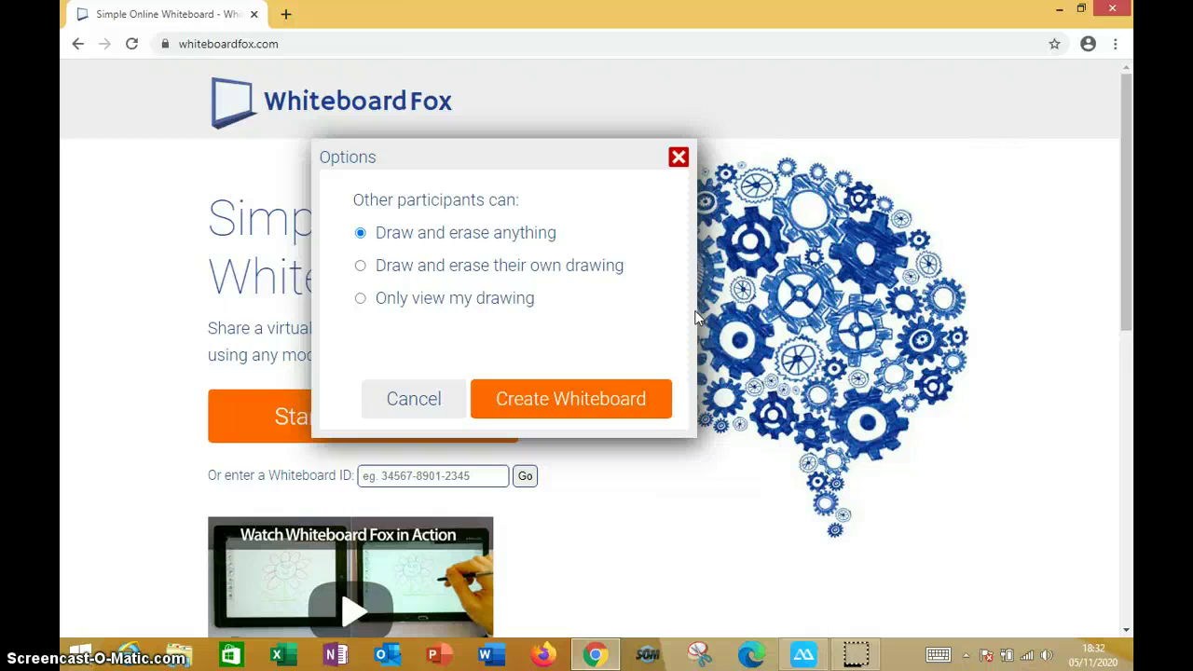
click(361, 266)
click(419, 300)
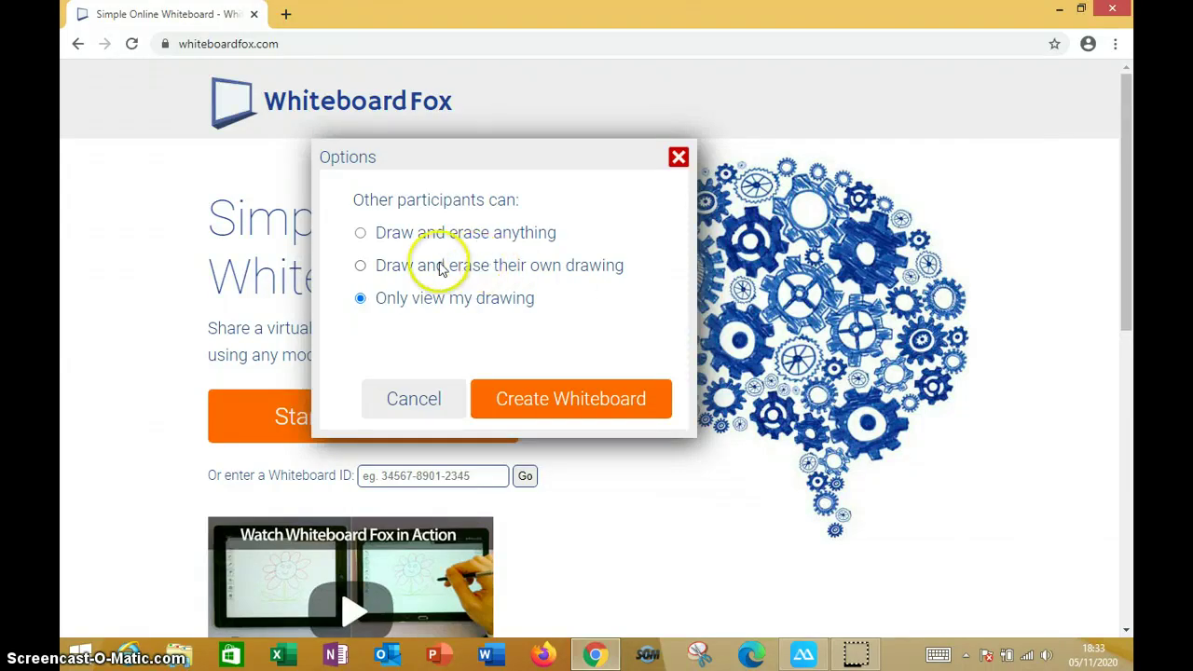
click(360, 266)
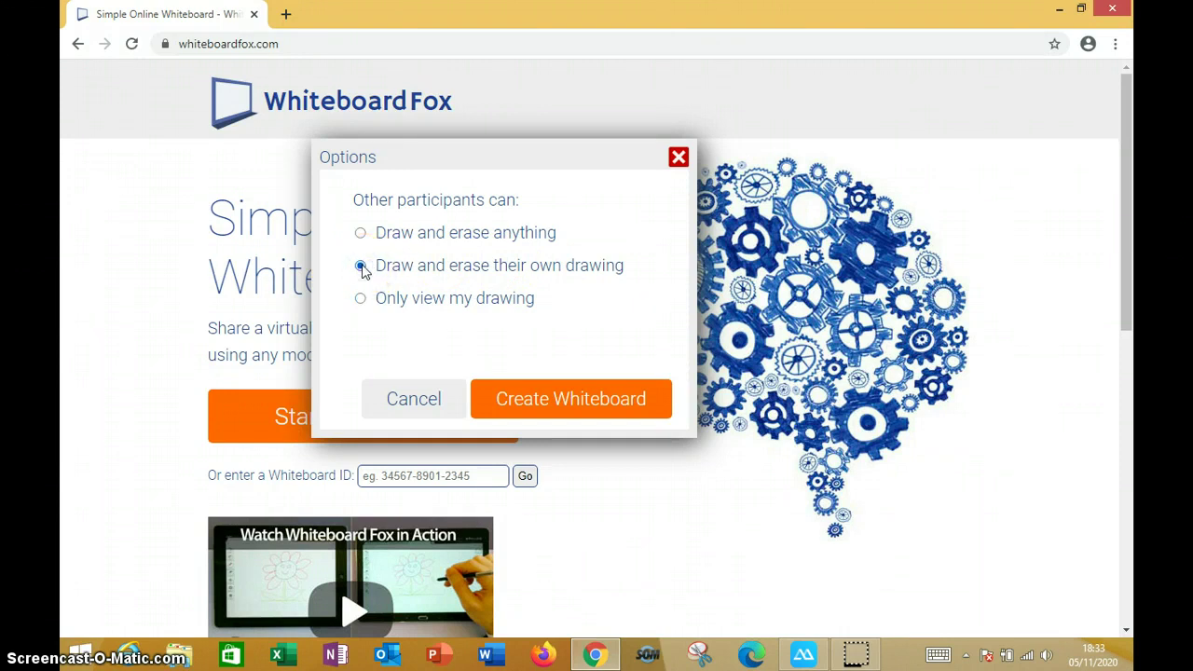
click(546, 405)
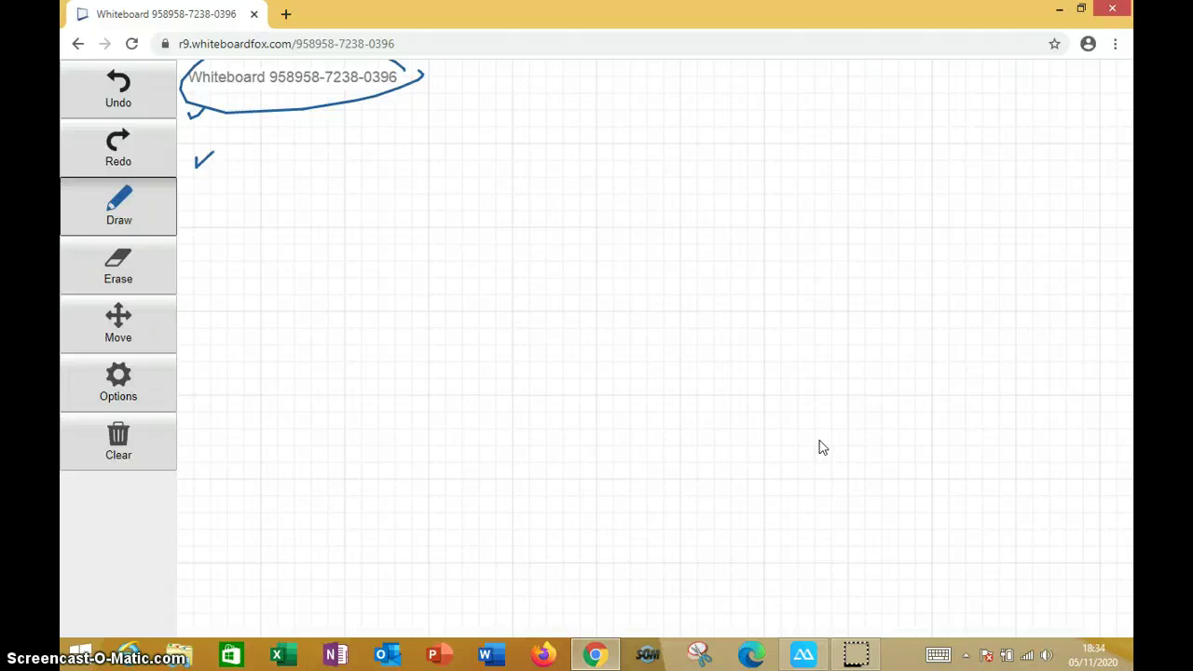
Draw a freehand black line on the whiteboard and a blue one above it.
click(149, 218)
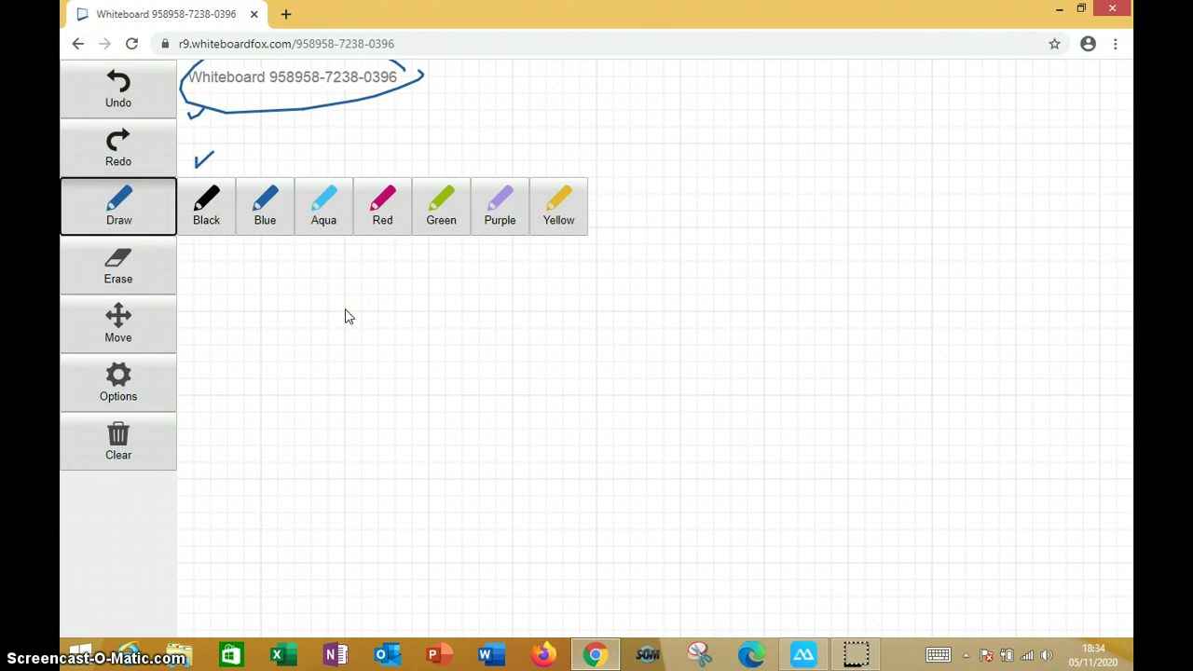
click(206, 207)
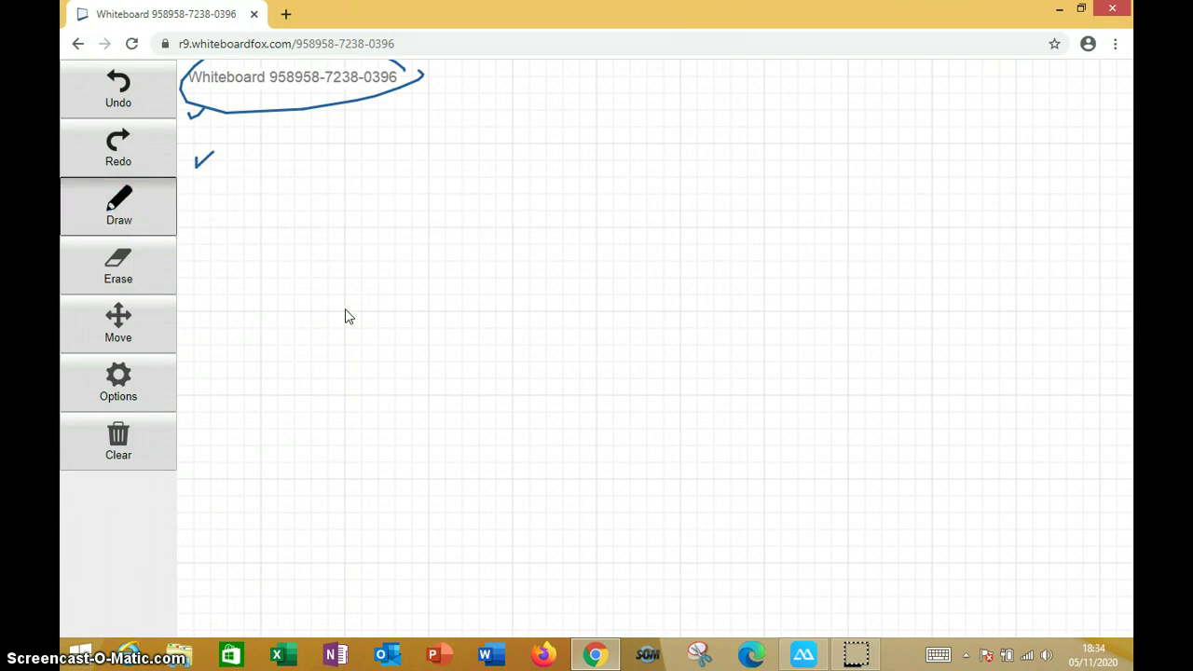
mouse_move(268, 367)
mouse_down()
mouse_move(310, 341)
mouse_move(356, 358)
mouse_move(461, 349)
mouse_up()
click(119, 207)
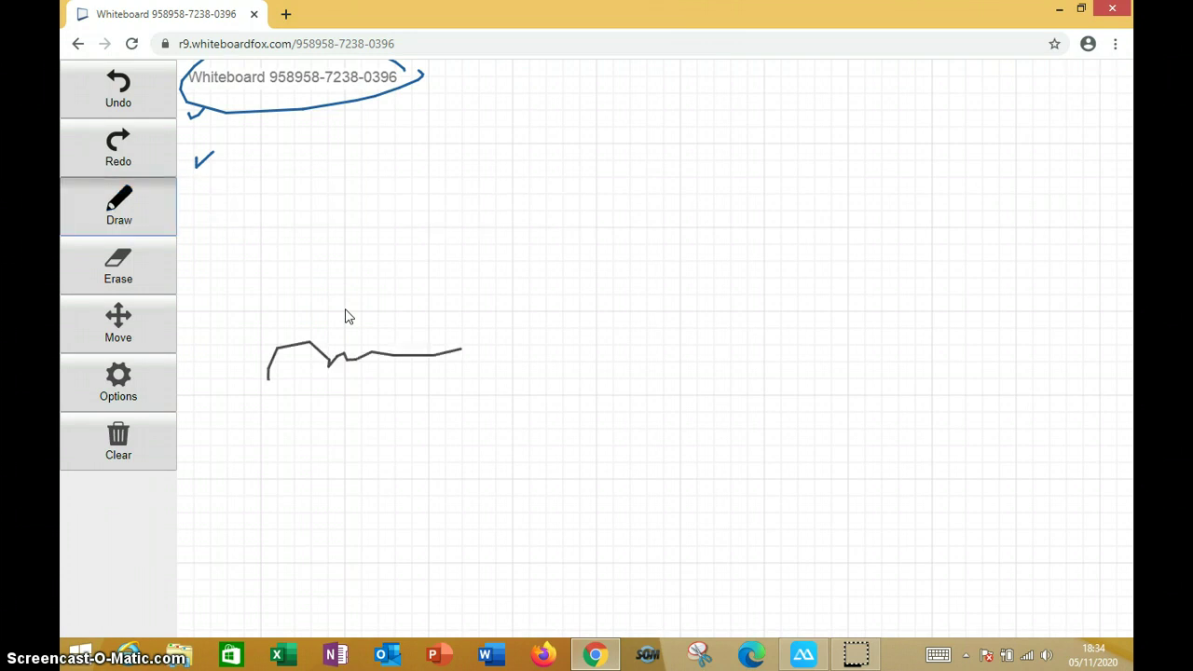
click(265, 207)
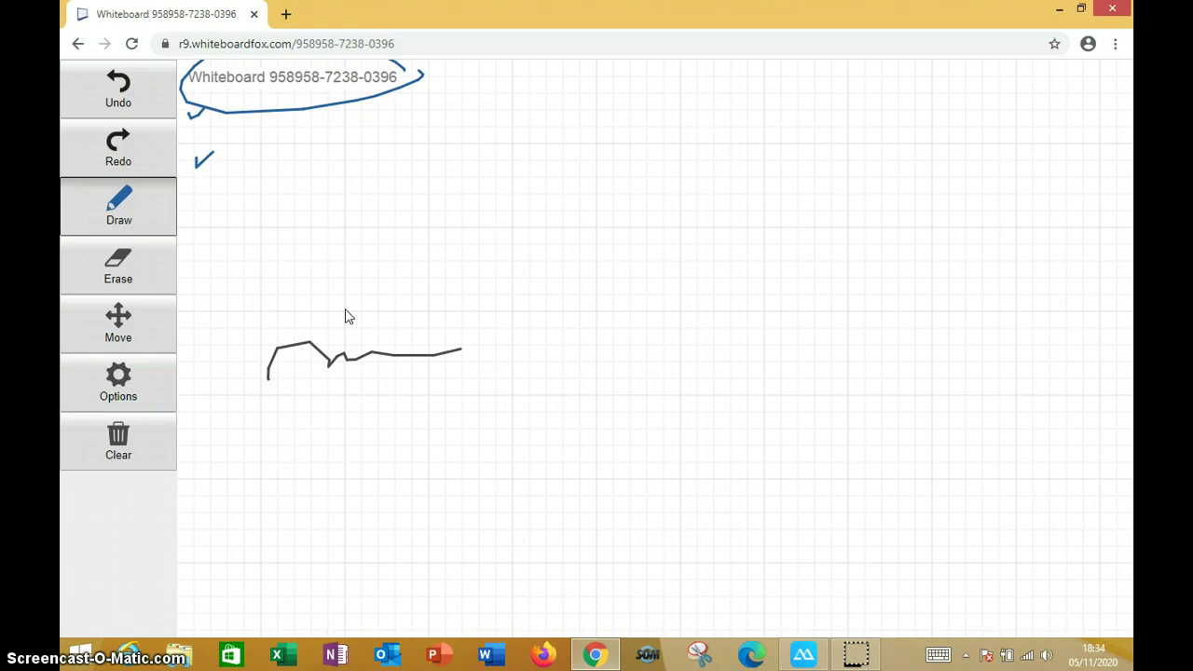
drag(287, 300, 520, 292)
Draw a freehand red line beside the black one and a yellow line above the red.
click(119, 206)
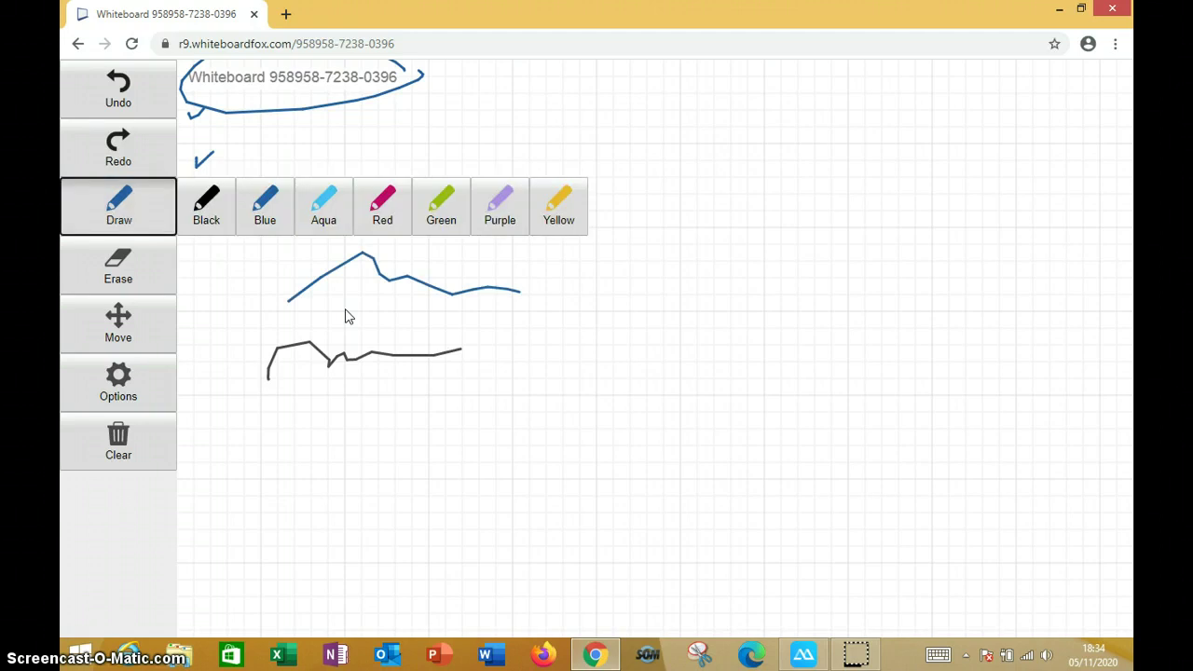
click(382, 207)
mouse_move(503, 396)
mouse_down()
mouse_move(548, 307)
mouse_move(690, 335)
mouse_up()
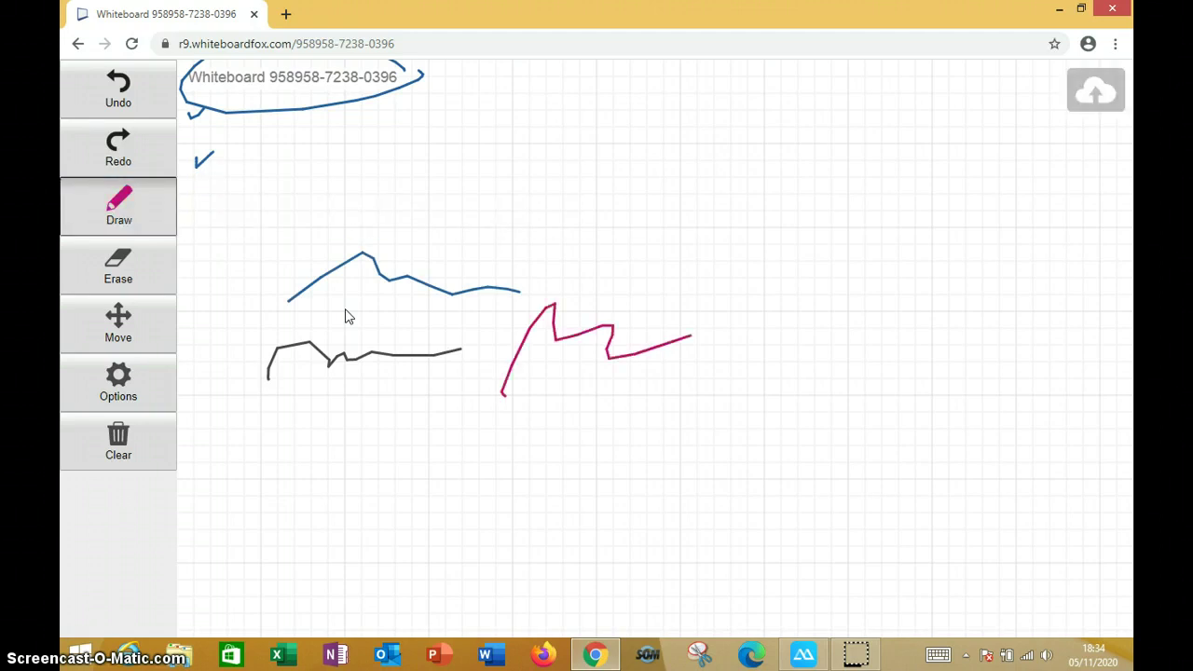
click(118, 207)
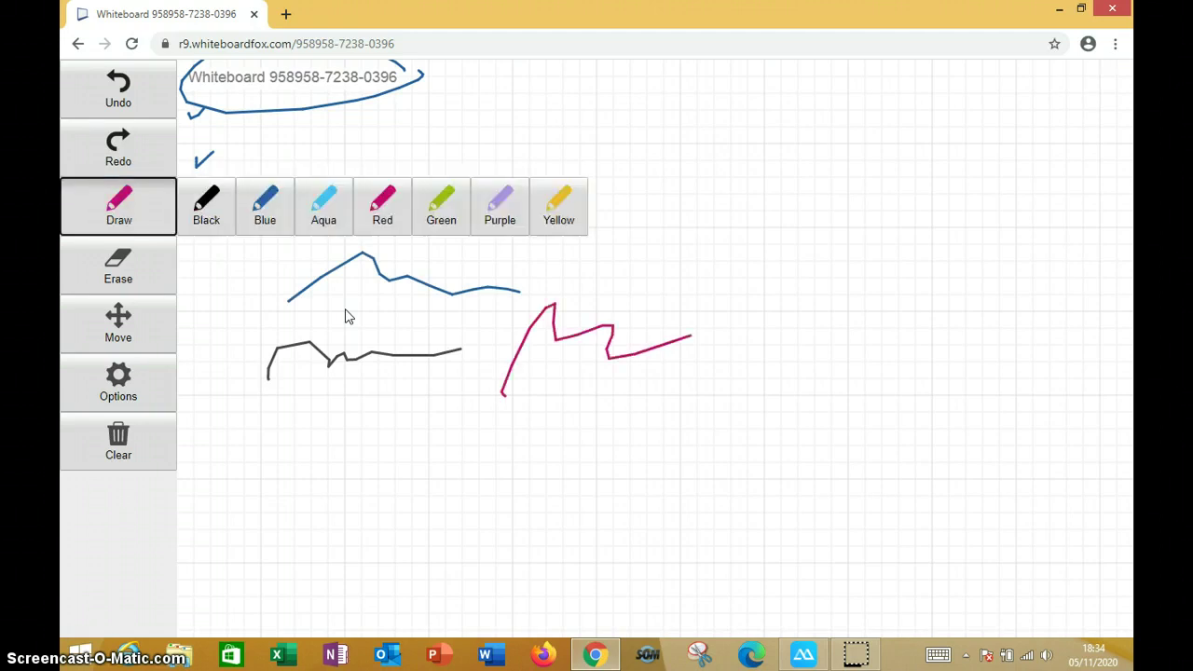
click(559, 207)
mouse_move(503, 265)
mouse_down()
mouse_move(610, 232)
mouse_move(625, 250)
mouse_move(712, 249)
mouse_up()
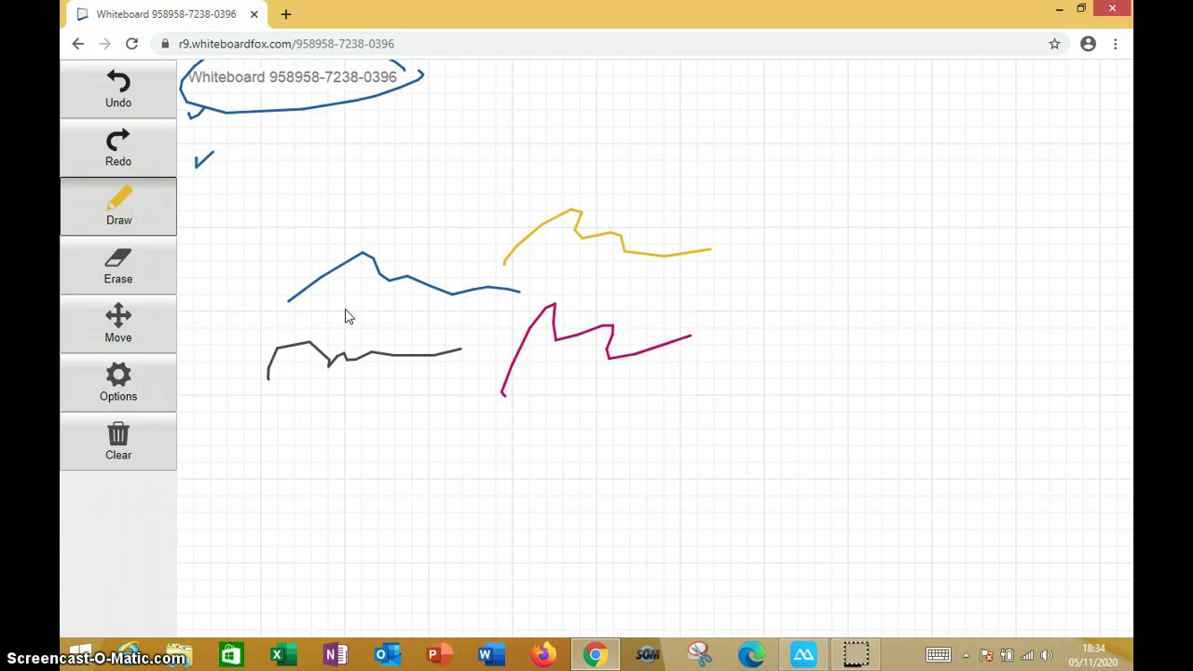
Erase the blue, black, red and yellow lines and the separate blue check mark below the whiteboard title.
click(119, 266)
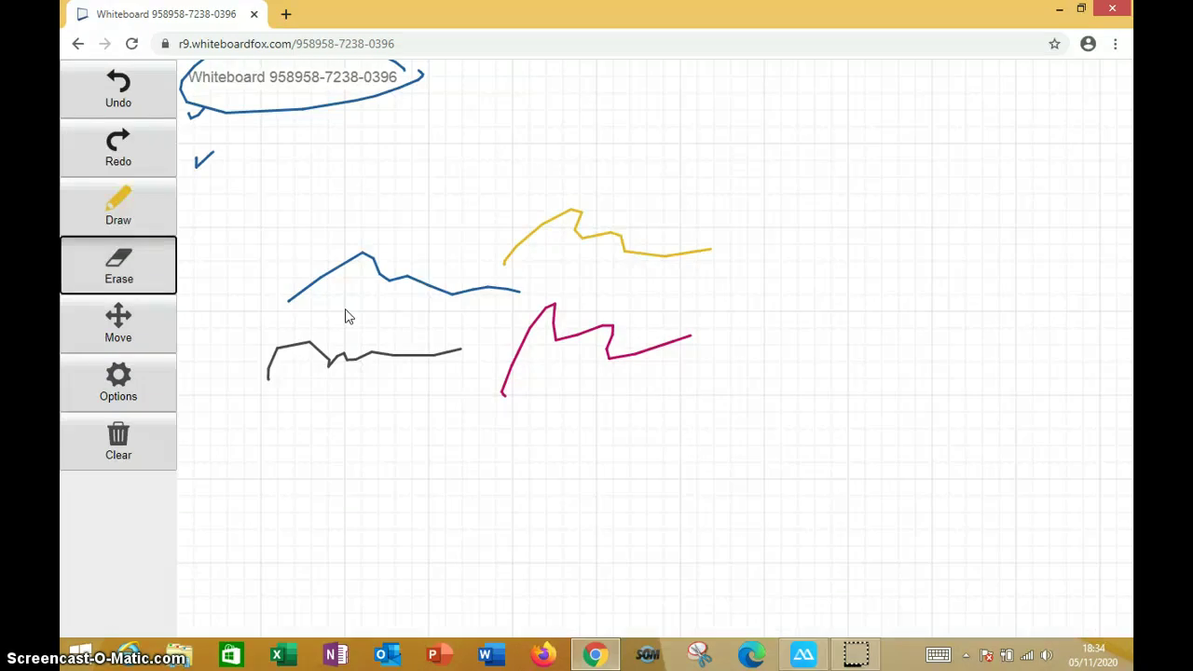
drag(346, 244, 350, 378)
drag(582, 312, 584, 359)
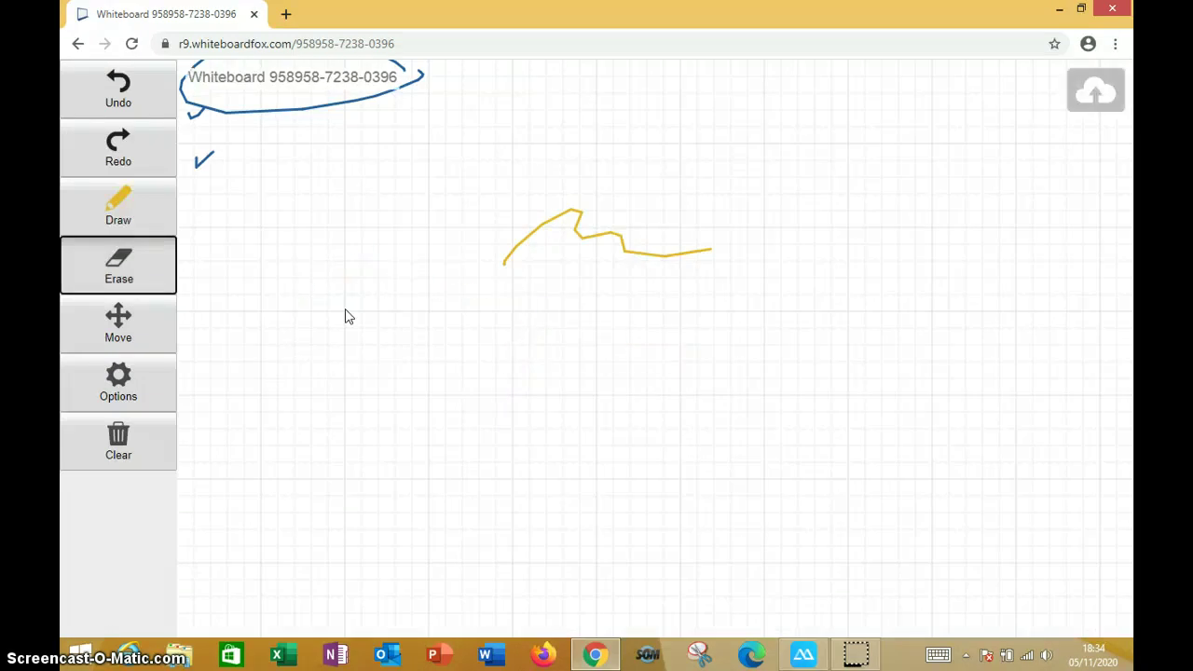
drag(598, 215, 600, 259)
drag(198, 156, 213, 162)
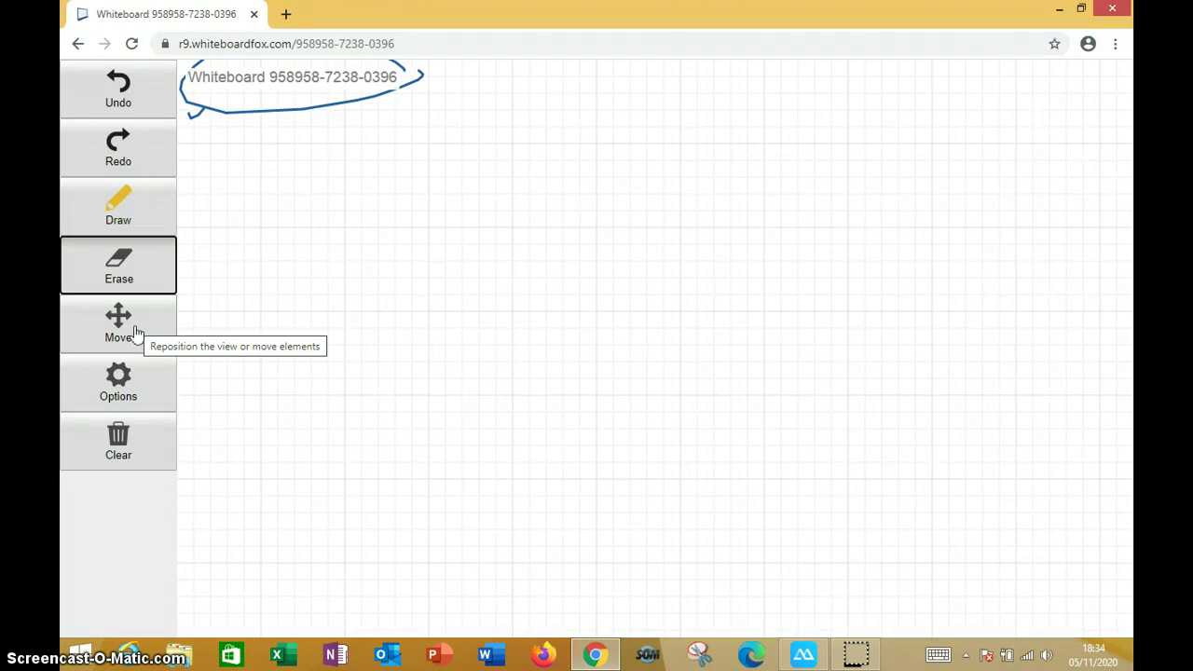
Add the text "Kerjakanlah soal di bawah ini" to the whiteboard.
click(123, 391)
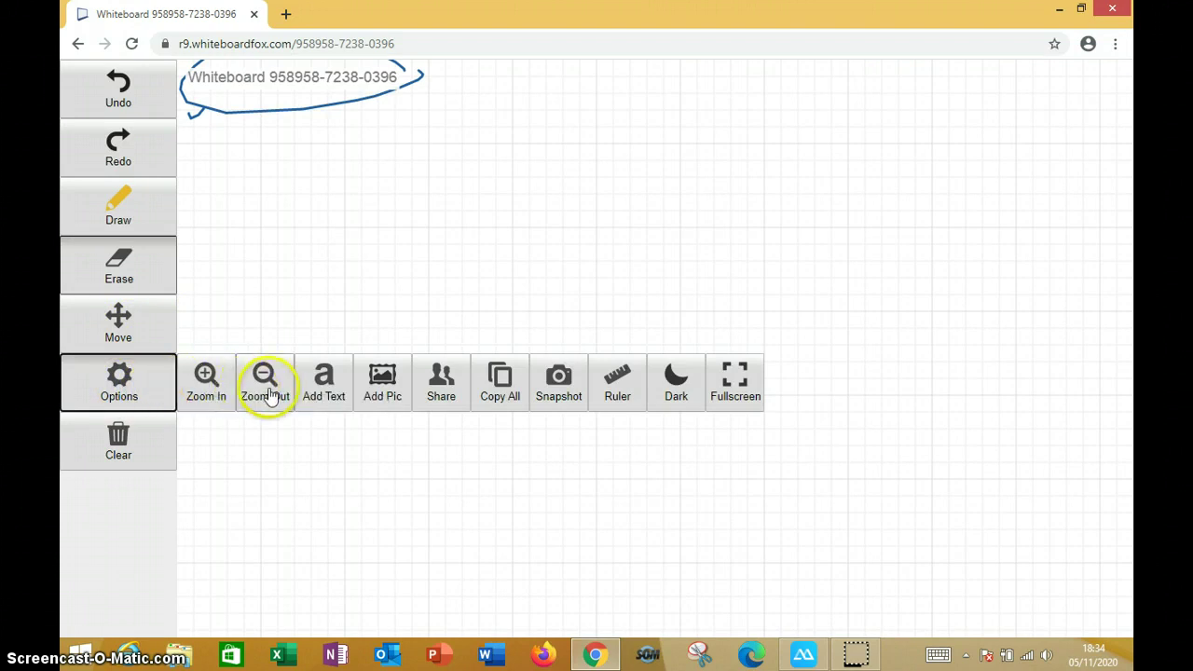
click(323, 399)
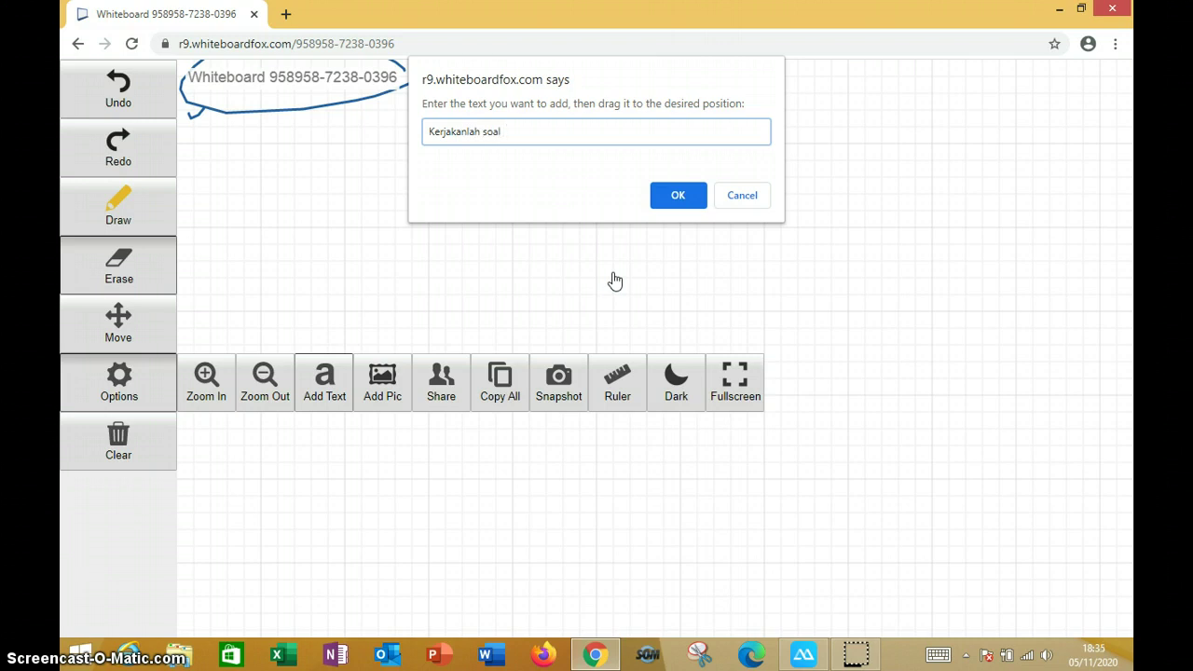
text(ah ini)
click(675, 197)
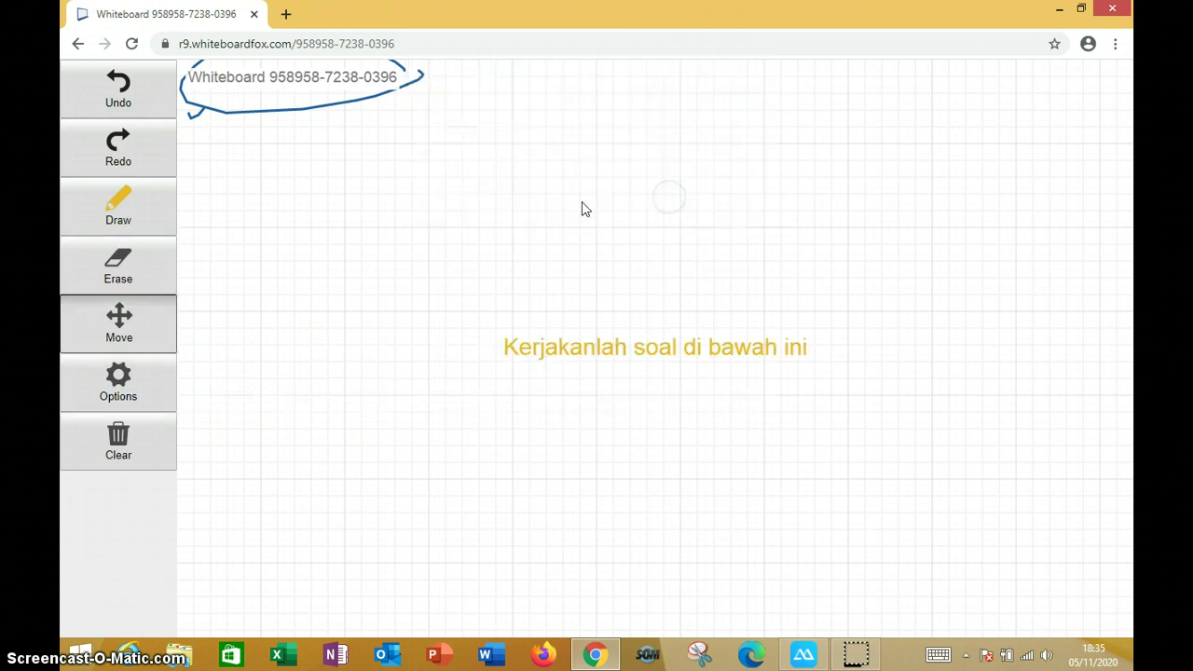
Move the added text to just below the circled whiteboard title.
click(659, 359)
click(118, 326)
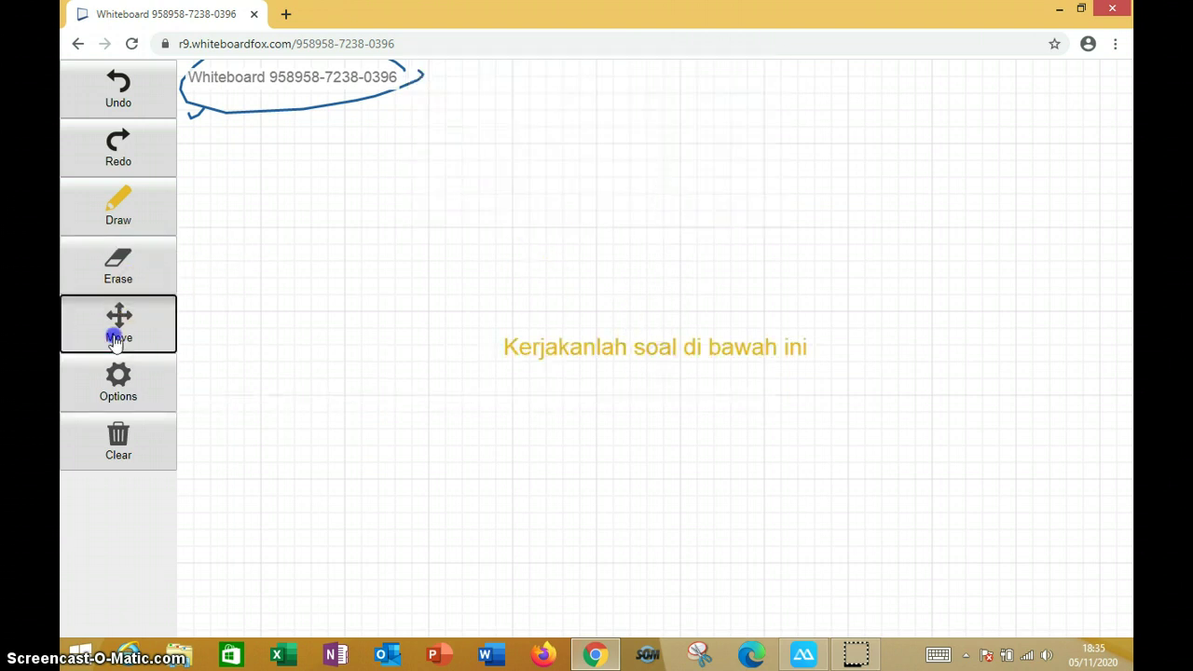
mouse_move(548, 360)
mouse_down()
mouse_move(512, 335)
mouse_move(718, 385)
mouse_up()
mouse_move(786, 419)
mouse_down()
mouse_move(562, 306)
mouse_move(423, 269)
mouse_move(322, 205)
mouse_move(364, 194)
mouse_move(479, 232)
mouse_move(519, 226)
mouse_up()
mouse_move(624, 340)
mouse_down()
mouse_move(447, 263)
mouse_move(383, 297)
mouse_up()
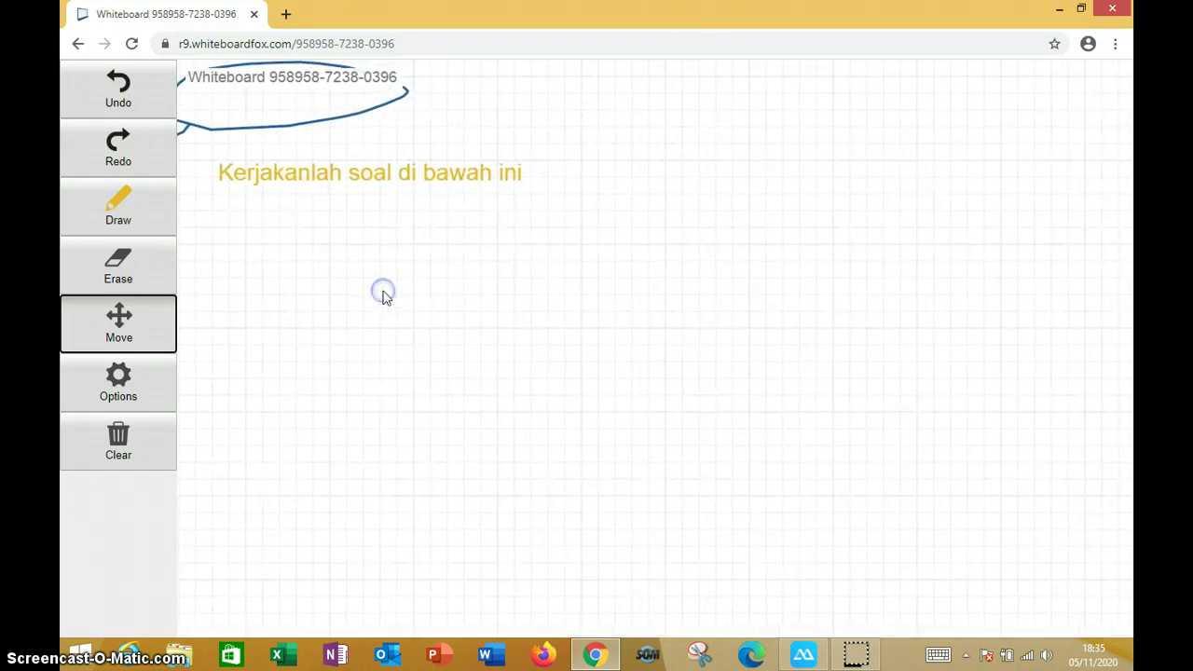
Add the first rangkaian image from the Pictures folder to the whiteboard.
click(149, 382)
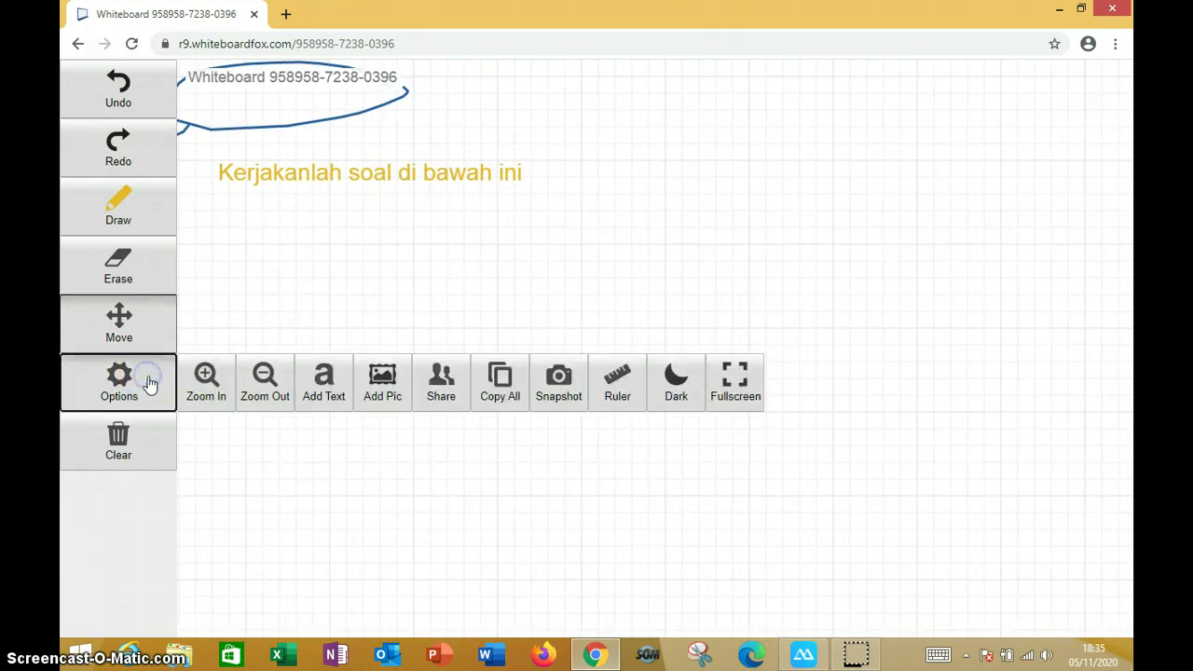
click(389, 393)
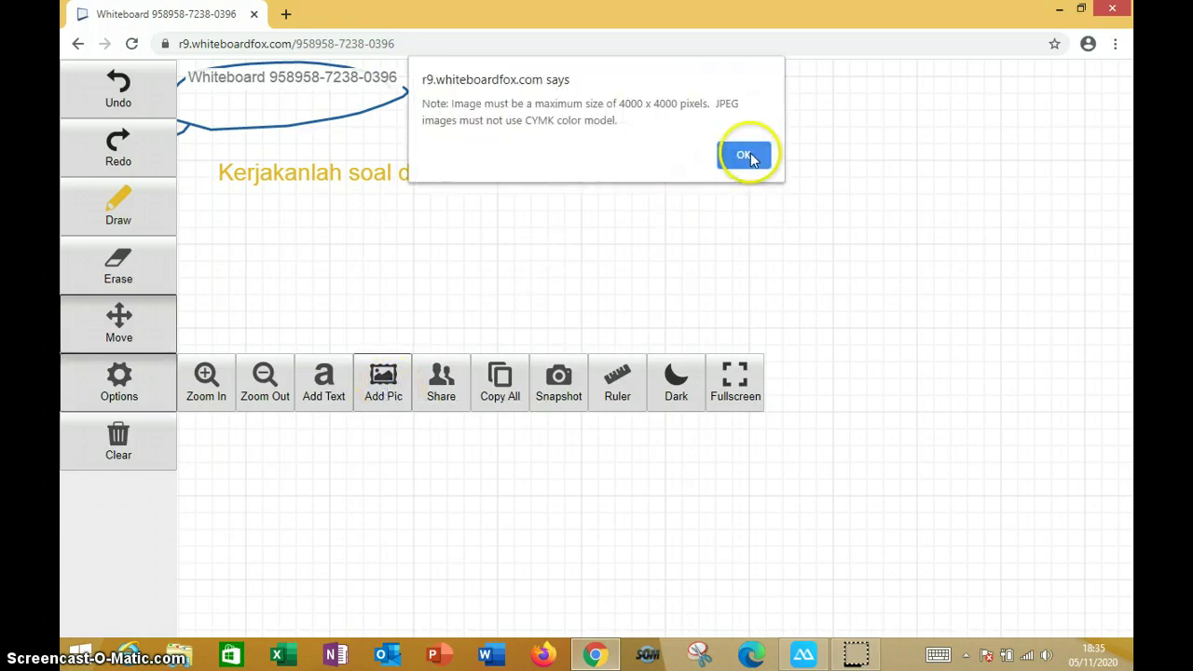
click(750, 154)
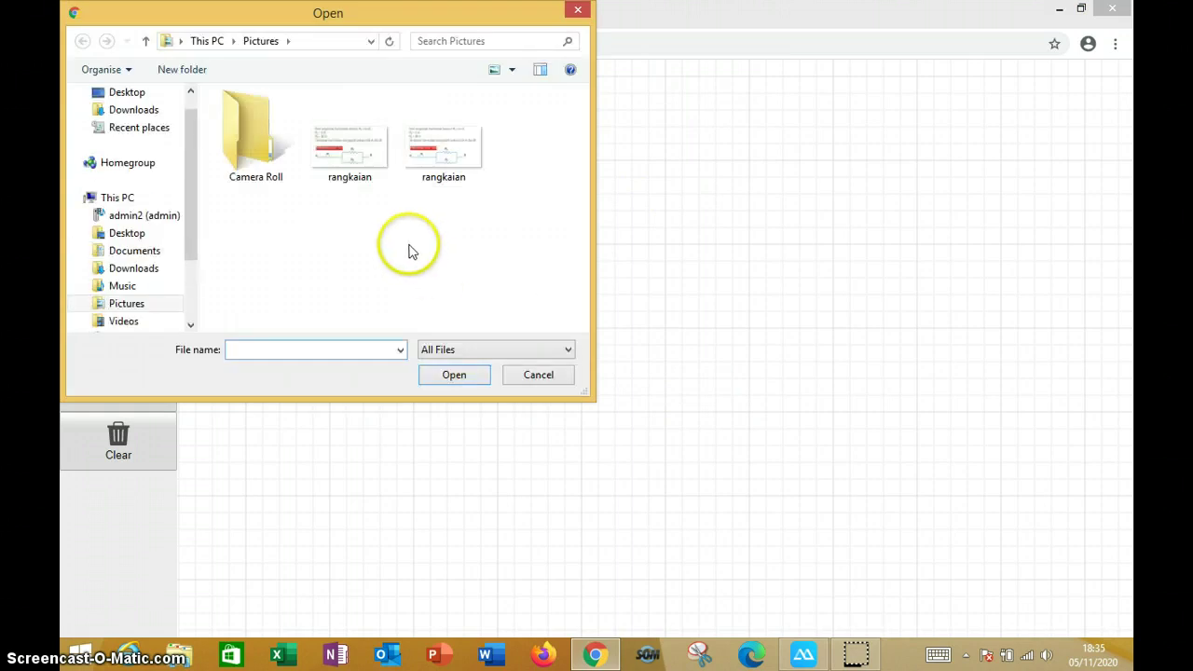
click(363, 154)
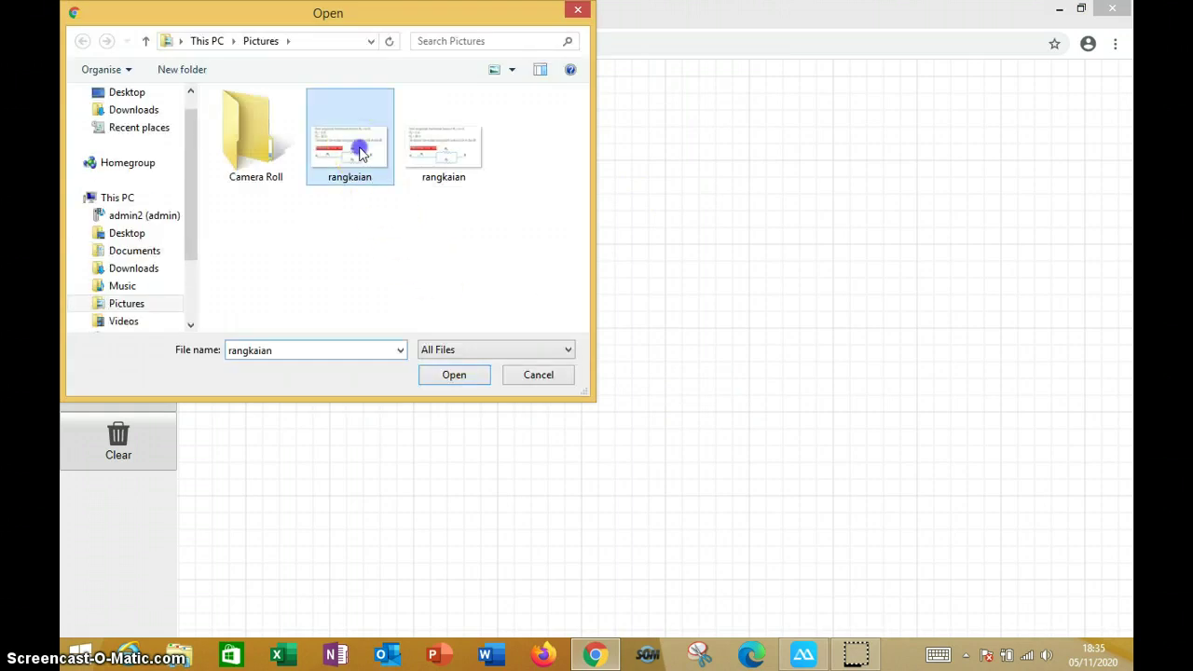
click(455, 376)
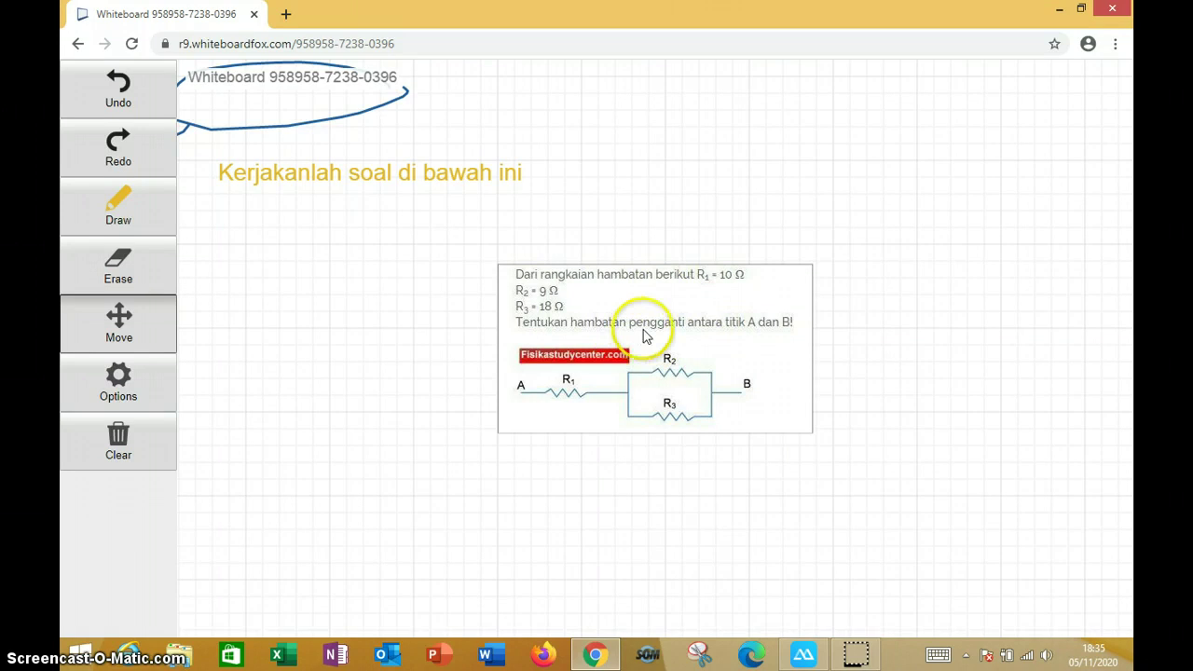
Move the circuit picture directly beneath the text "Kerjakanlah soal di bawah ini".
click(139, 324)
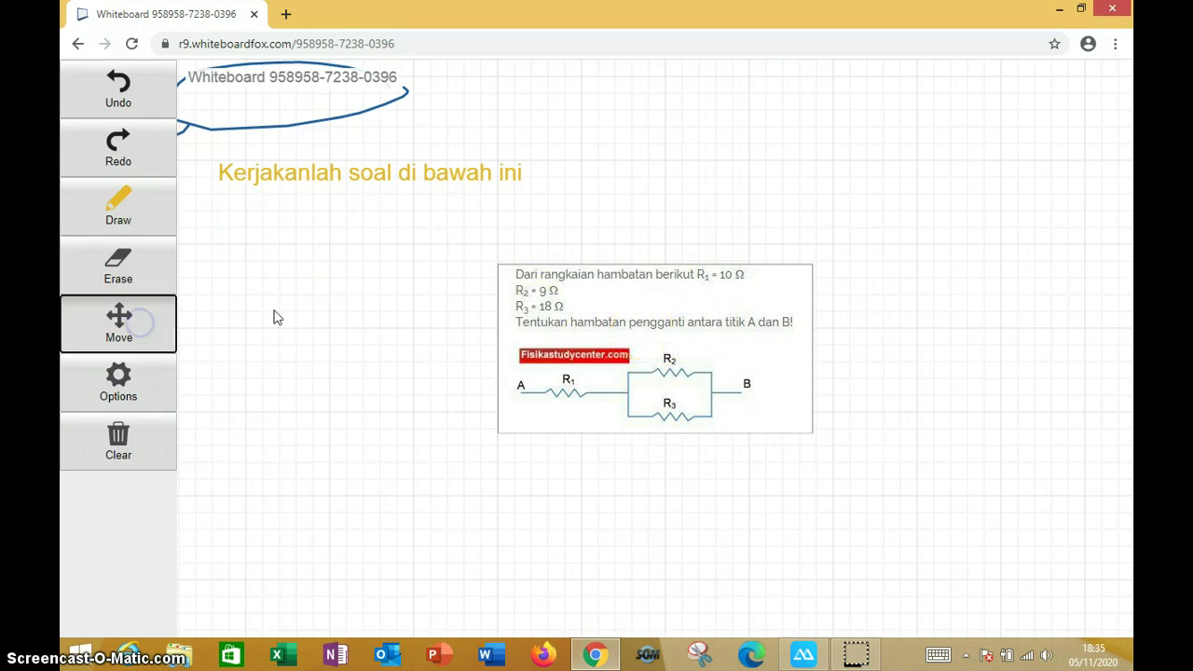
drag(559, 346, 271, 277)
click(624, 295)
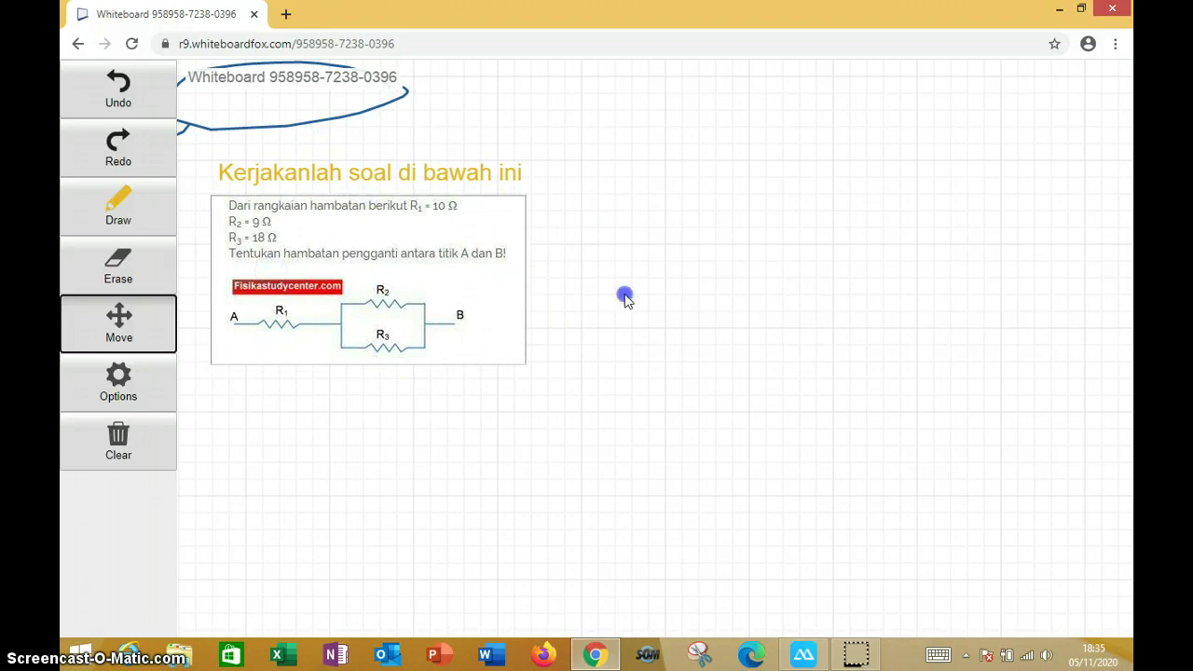
View the whiteboard's sharing link, highlight the board ID at its end, and dismiss the share dialog.
click(138, 389)
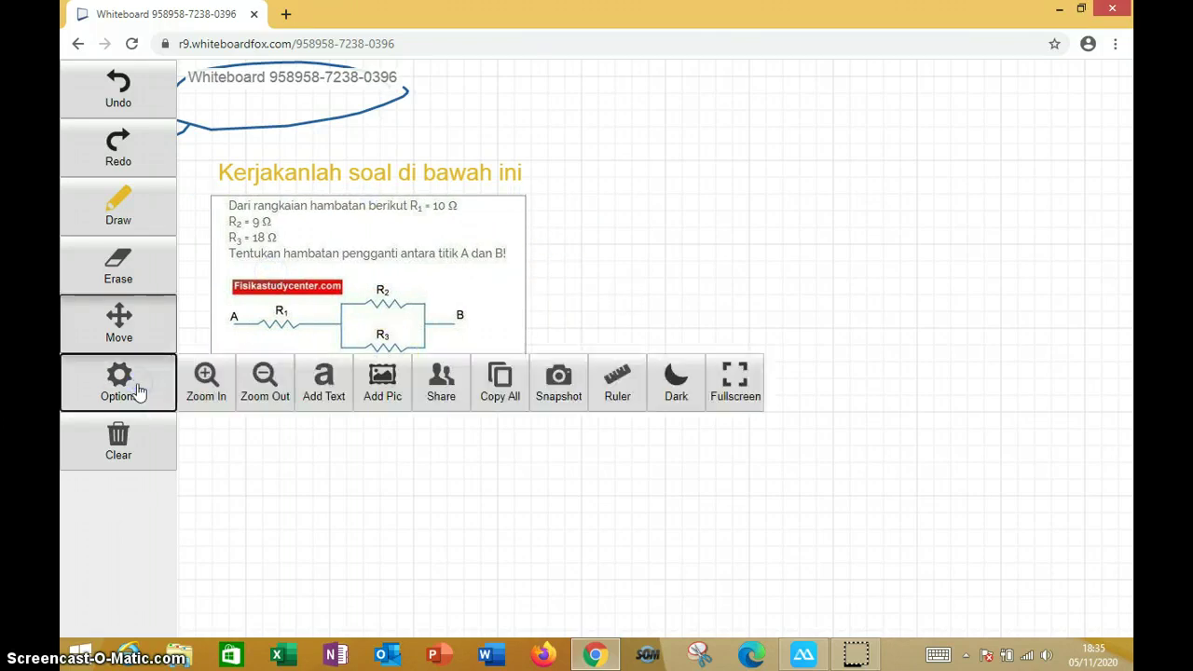
click(441, 395)
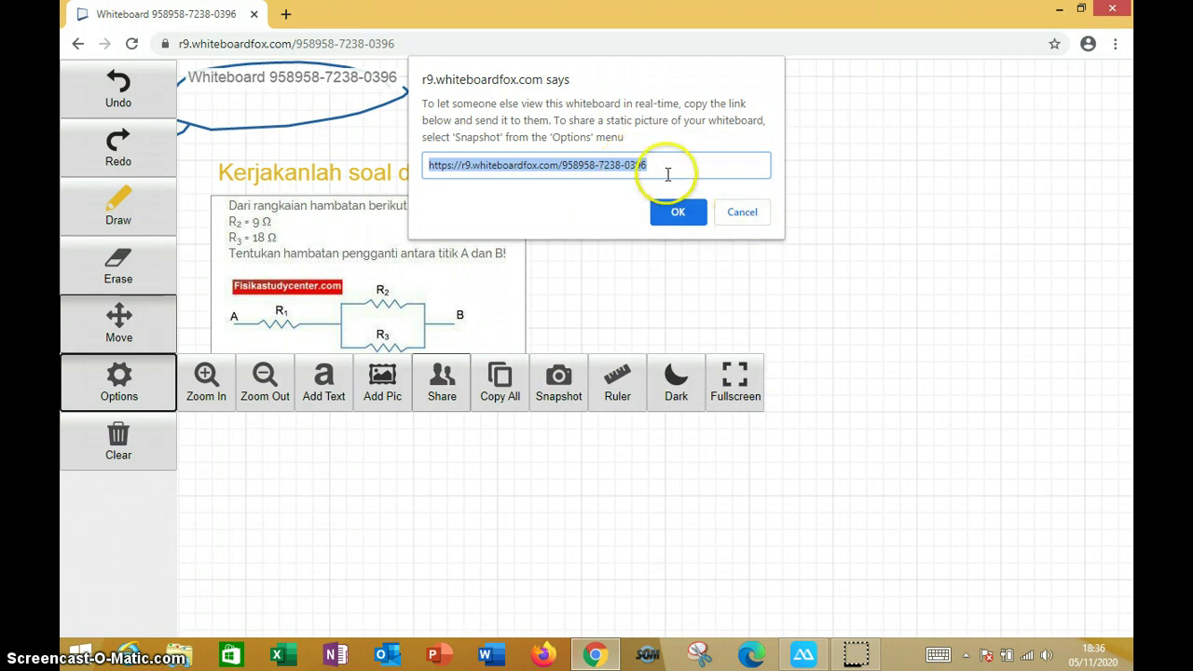
click(634, 167)
drag(634, 165, 559, 165)
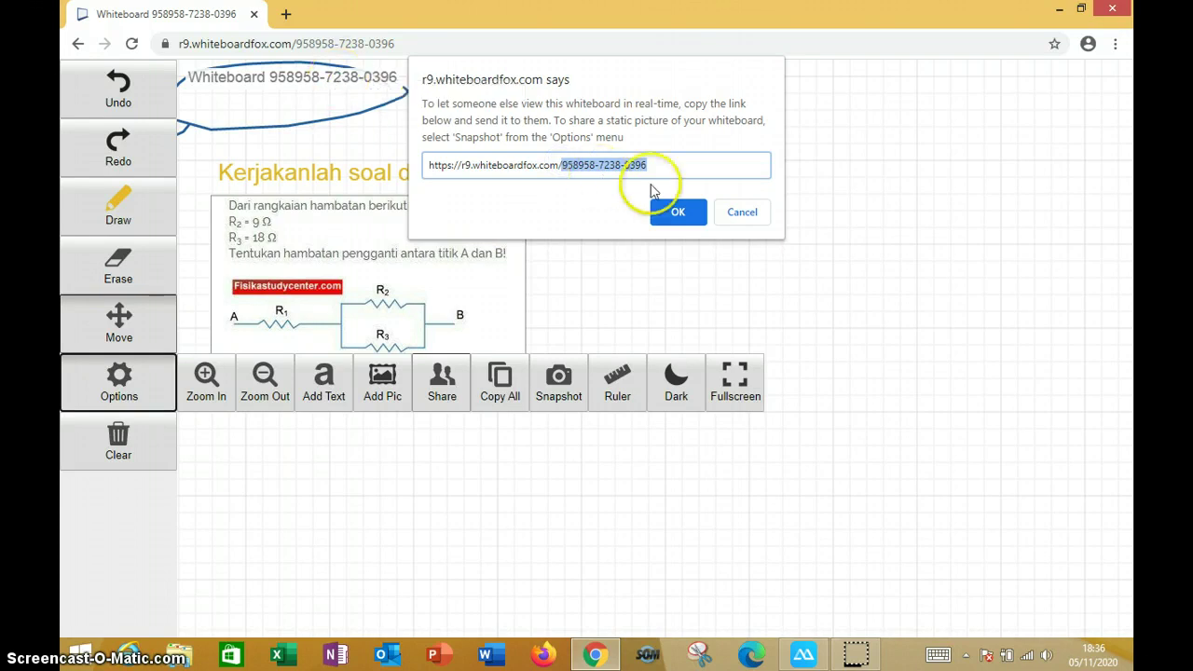
click(751, 215)
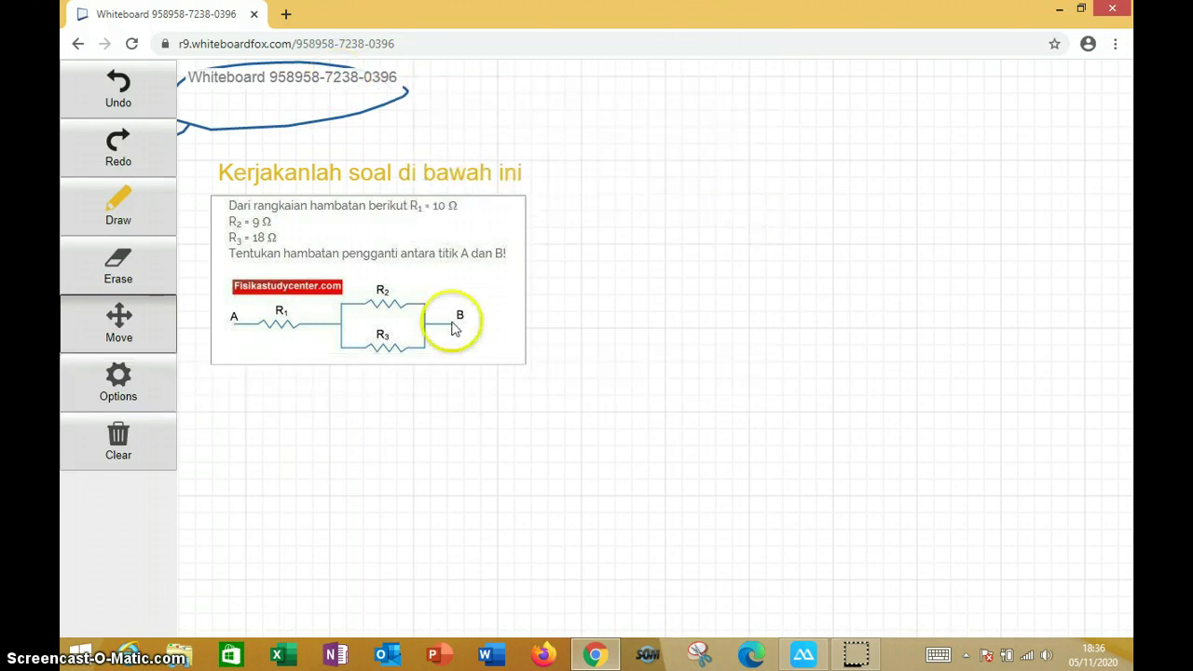
Switch the whiteboard to the dark background.
click(140, 389)
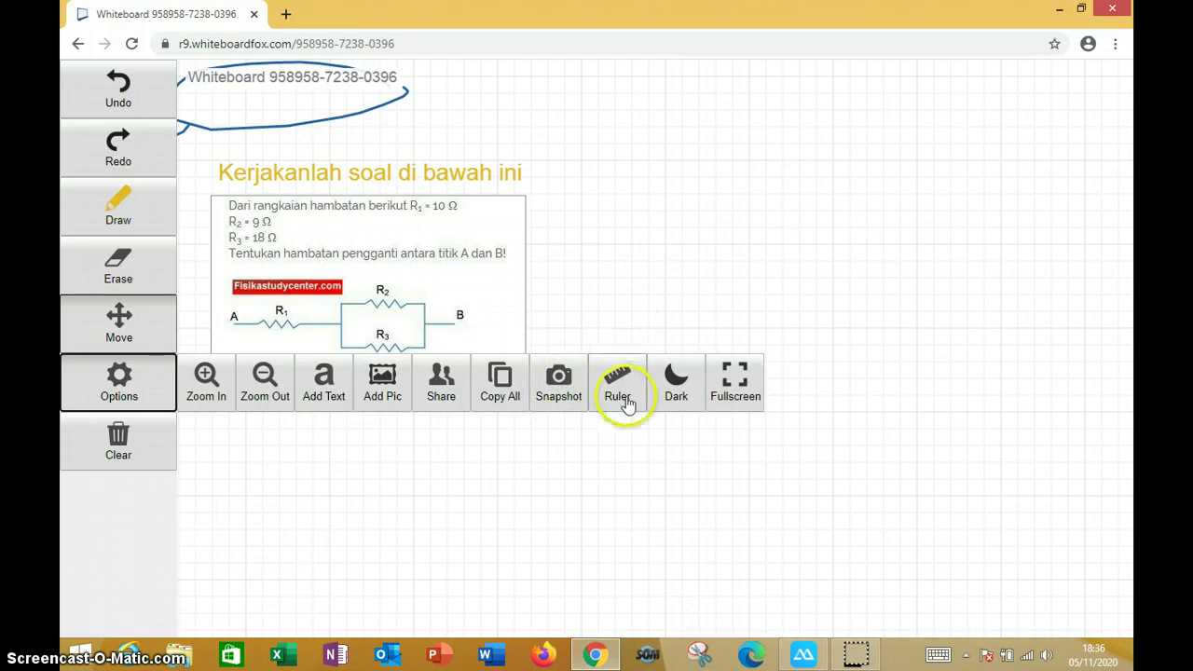
click(675, 403)
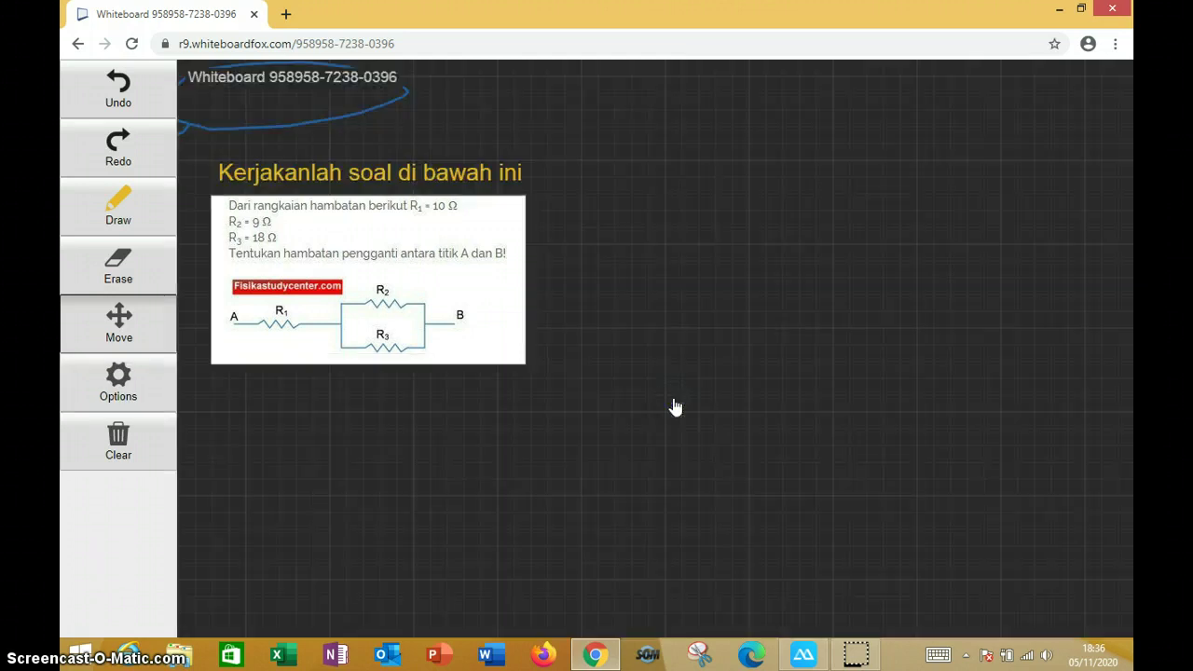
click(119, 392)
click(511, 376)
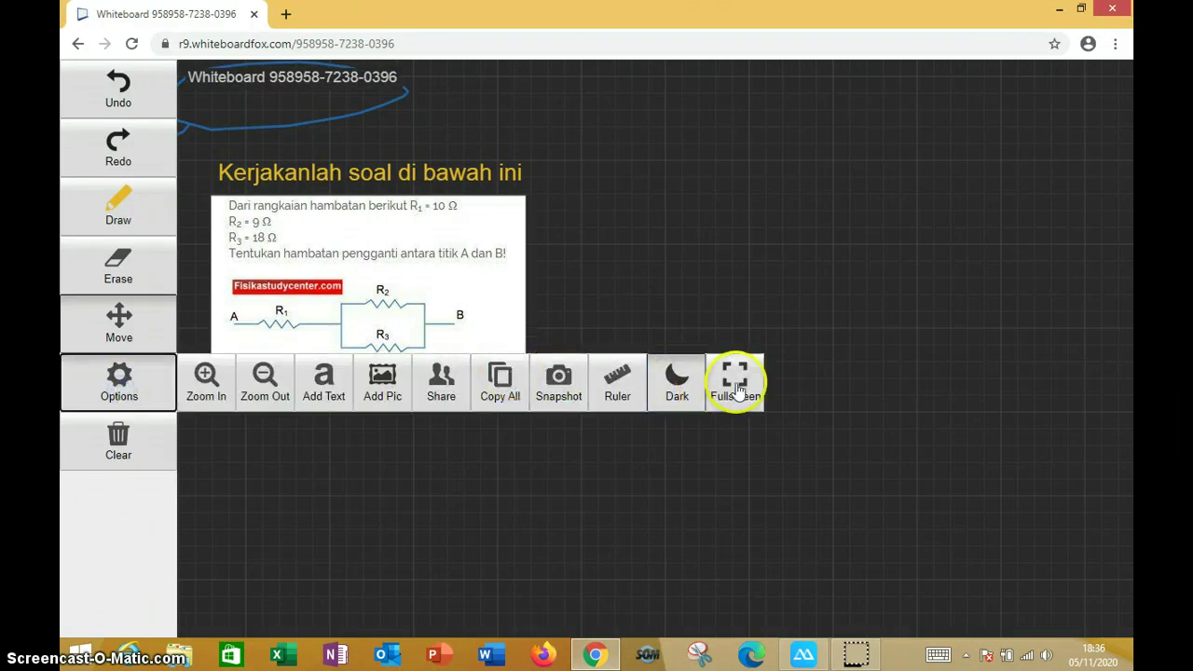
click(632, 278)
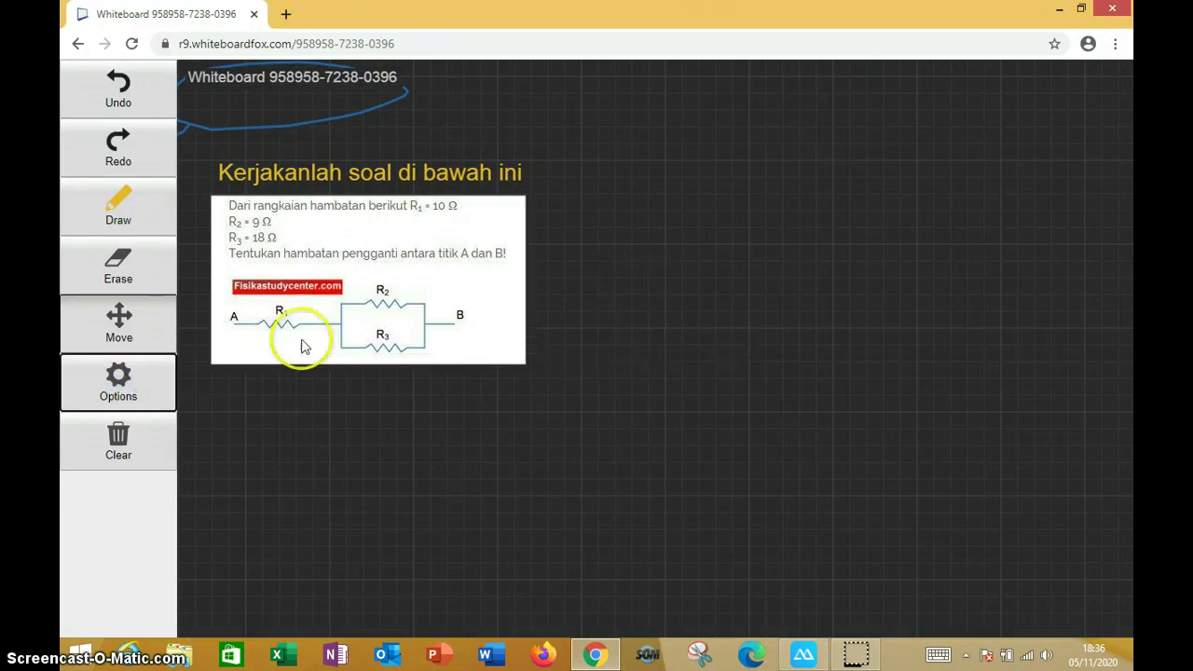
Turn the dark background off again.
click(149, 377)
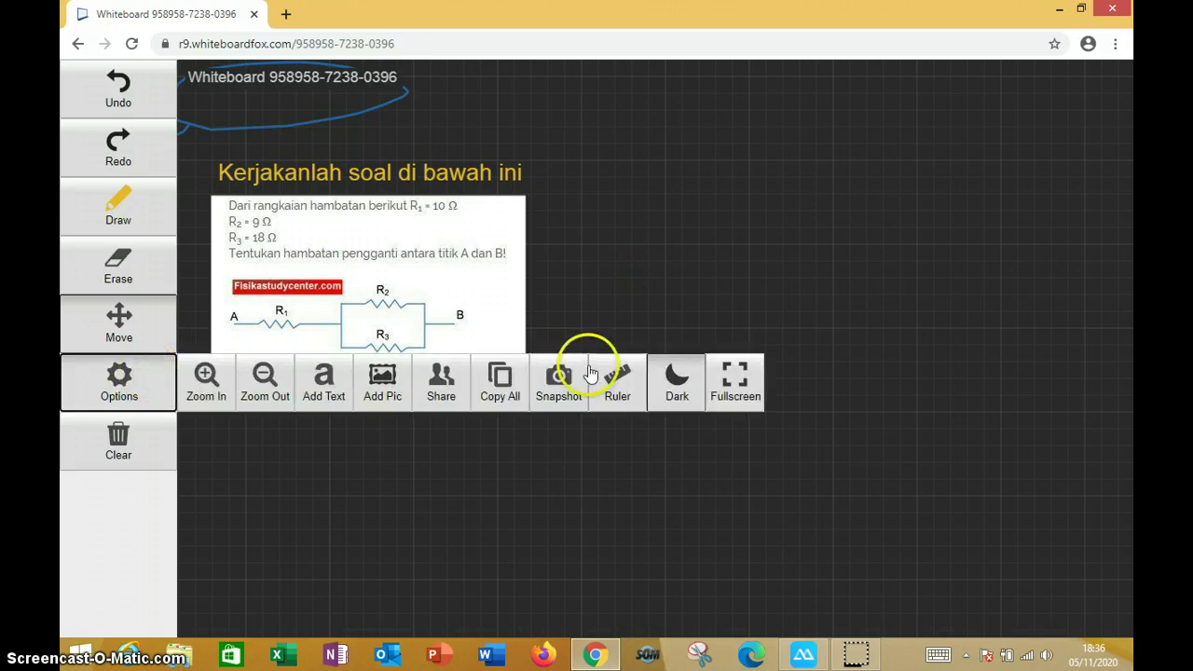
click(665, 382)
click(656, 249)
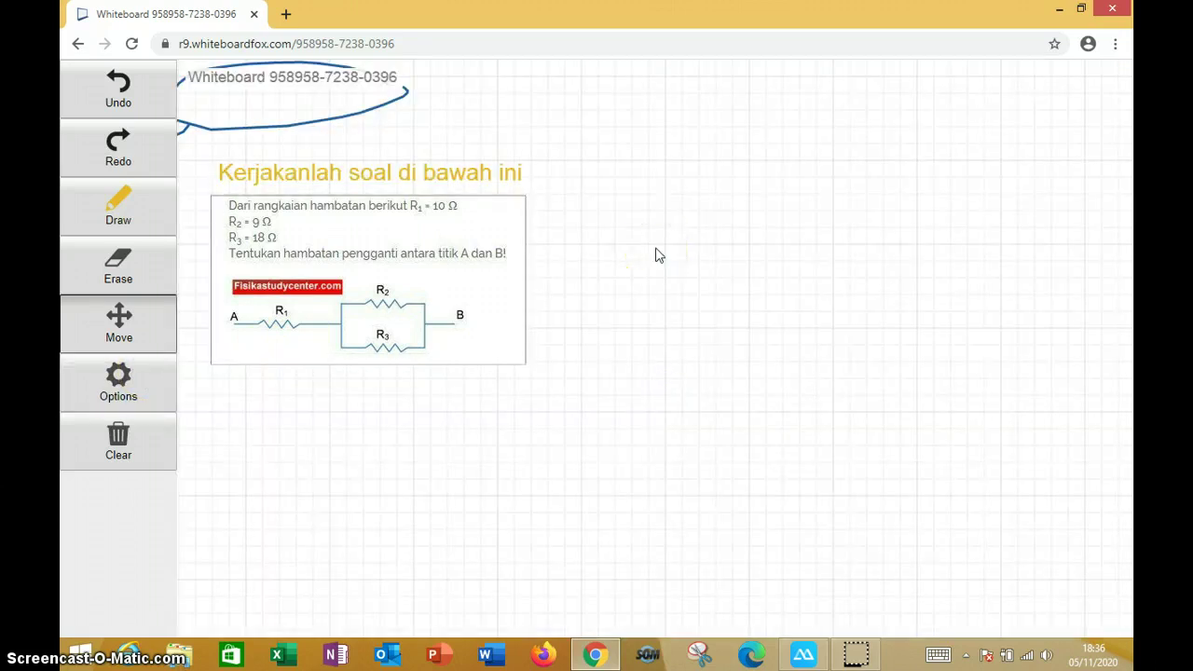
Handwrite the equation 2x + 5 = 10 in yellow in the empty area beside the circled whiteboard title.
key(d)
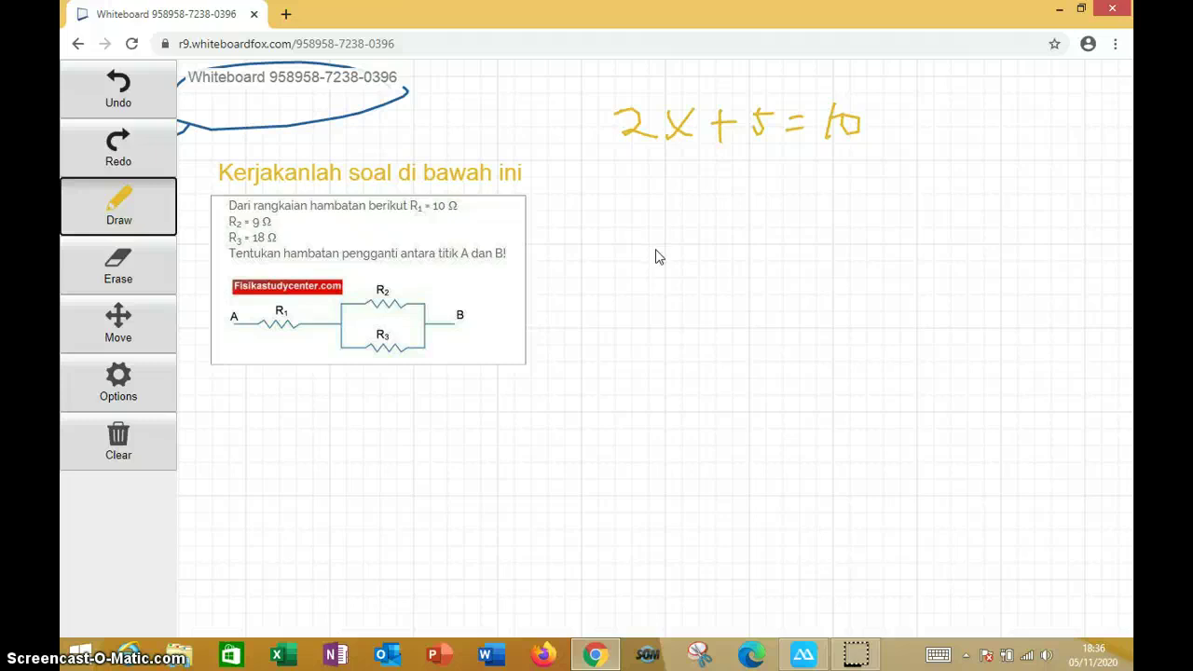
Switch to the ApowerMirror phone view, open whiteboardfox.com on the phone, and move the mirror window clear of the exercise.
click(804, 655)
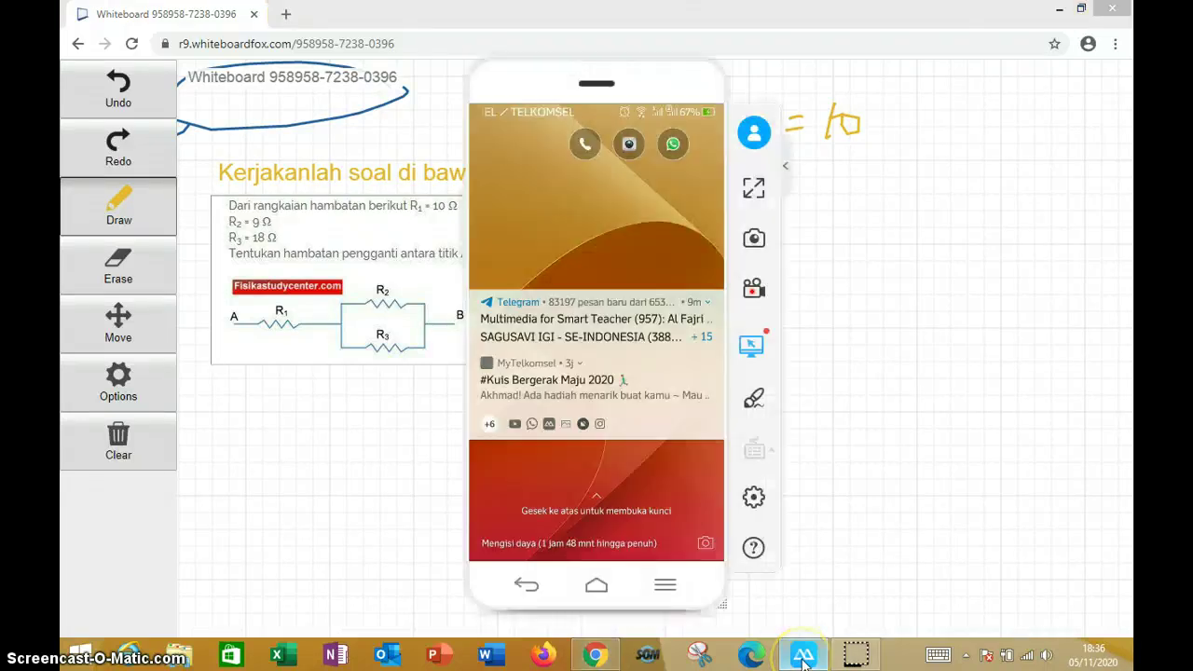
click(854, 432)
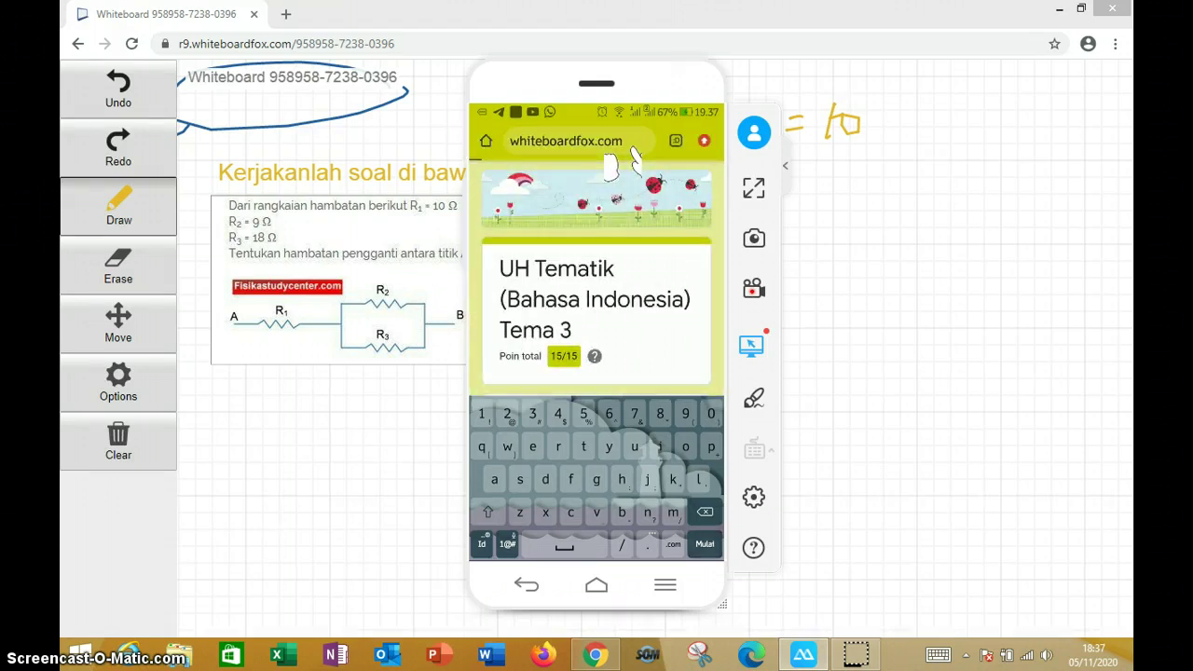
click(641, 106)
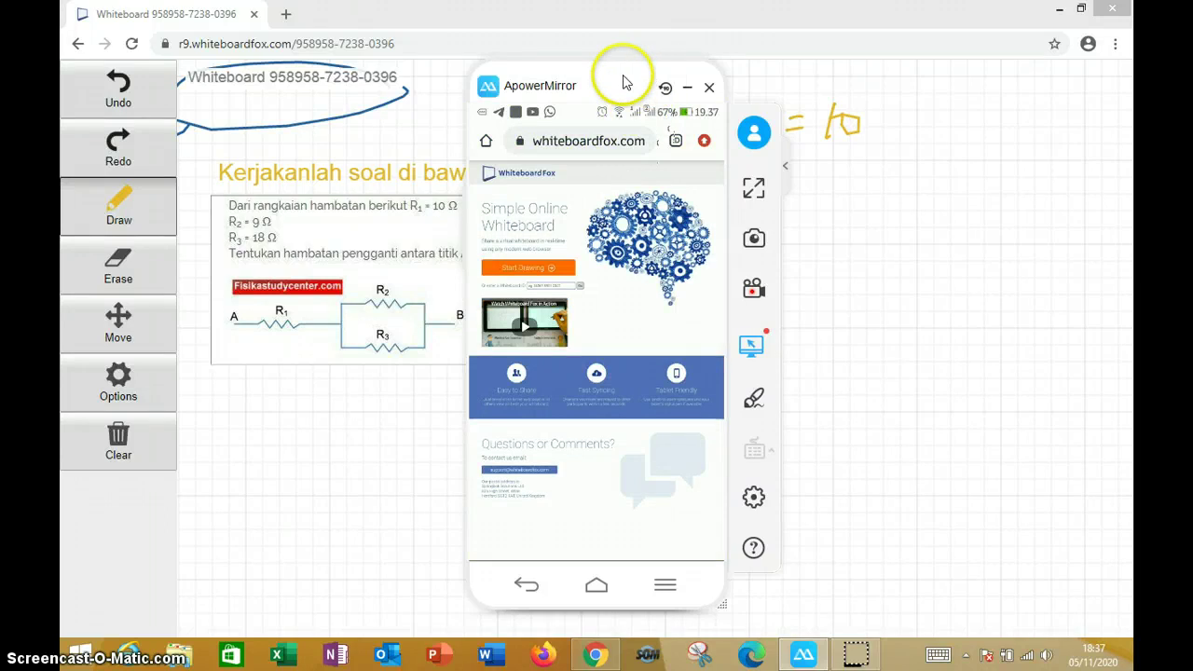
drag(624, 82, 975, 71)
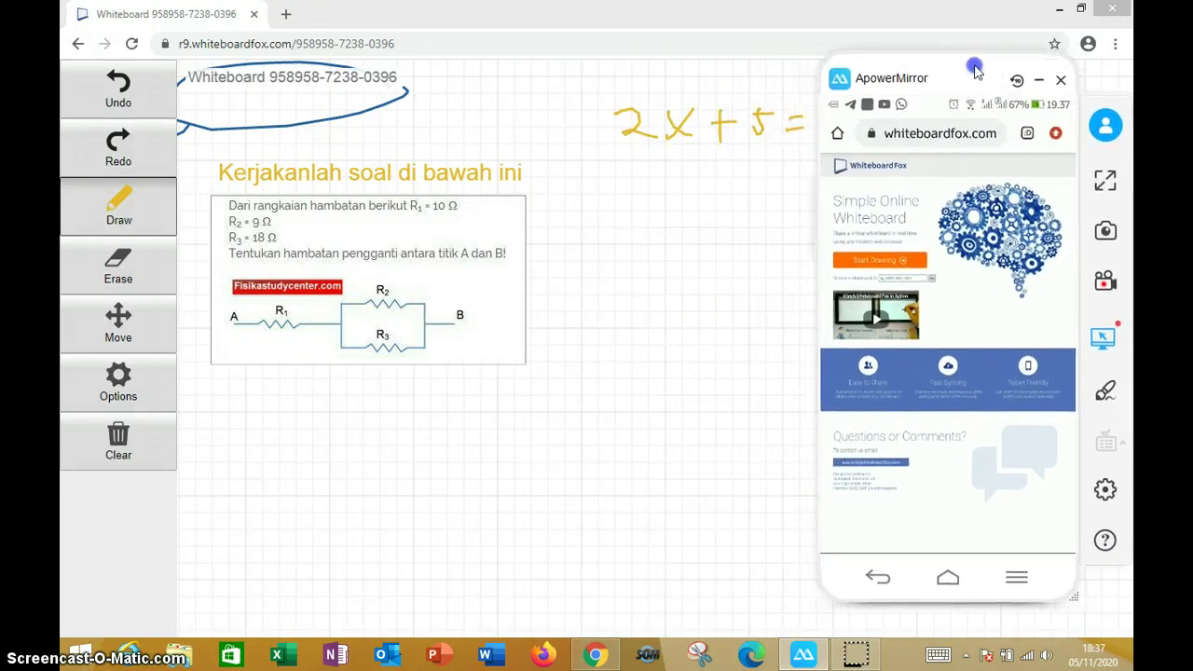
Join the shared board from the phone with its whiteboard ID, and move the mirror window off the equation.
click(906, 281)
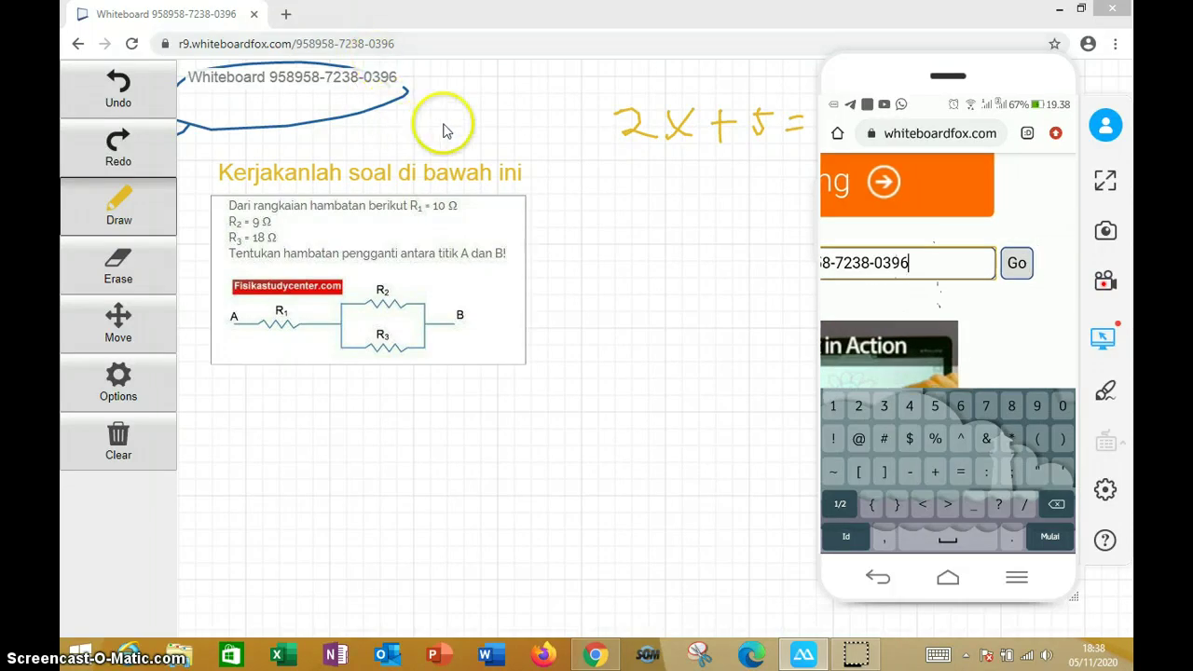
click(1031, 264)
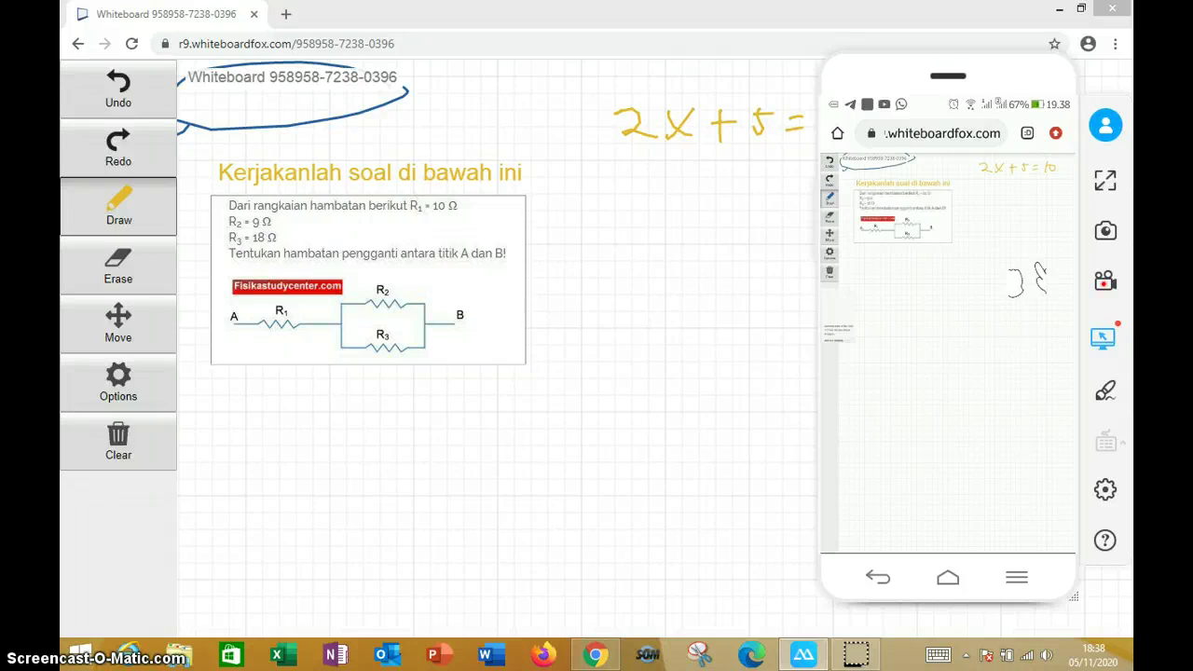
mouse_move(985, 80)
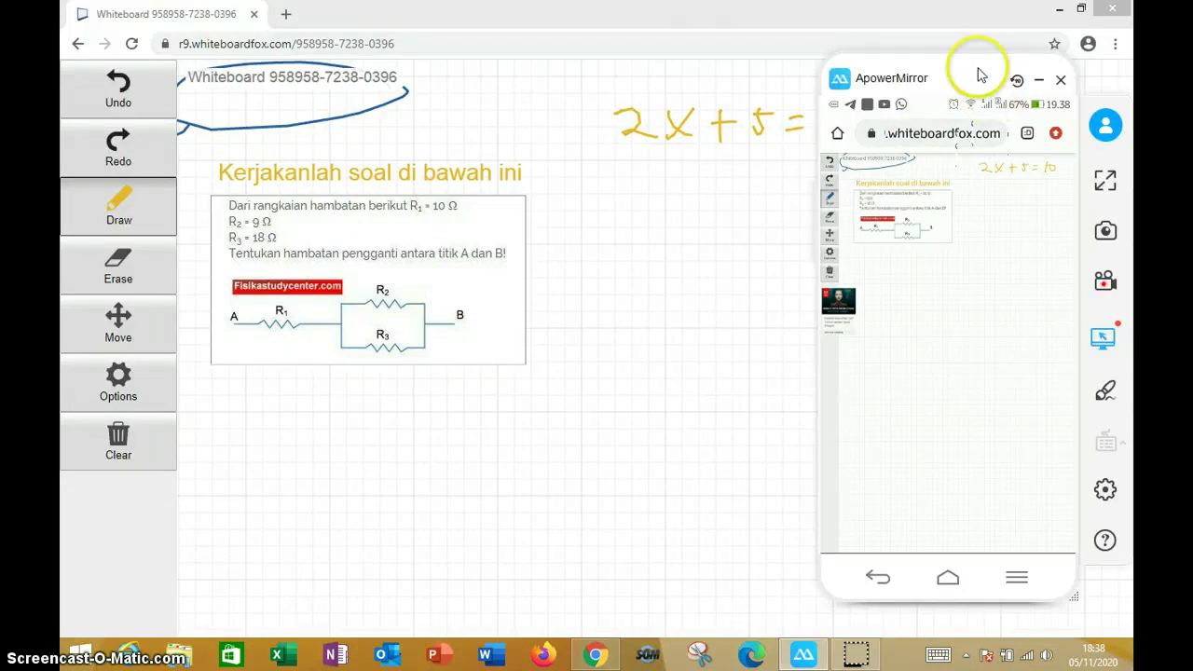
drag(979, 74, 1026, 165)
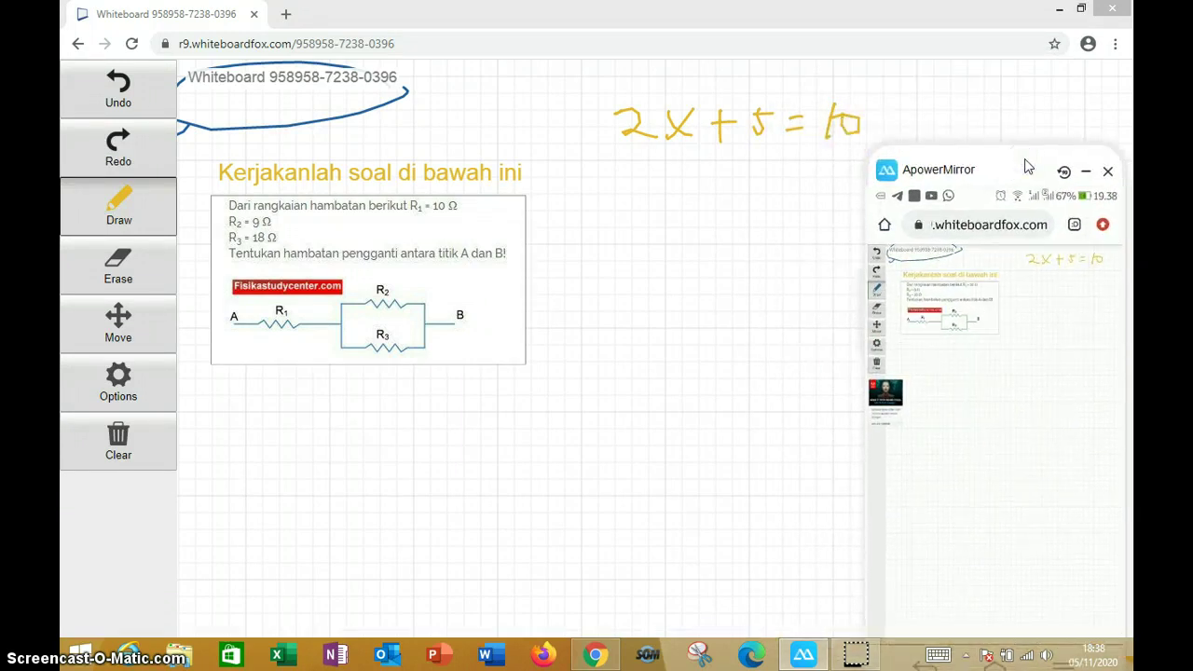
Draw a short yellow squiggle beneath the circuit picture and circle the equation 2x + 5 = 10 in yellow.
click(238, 404)
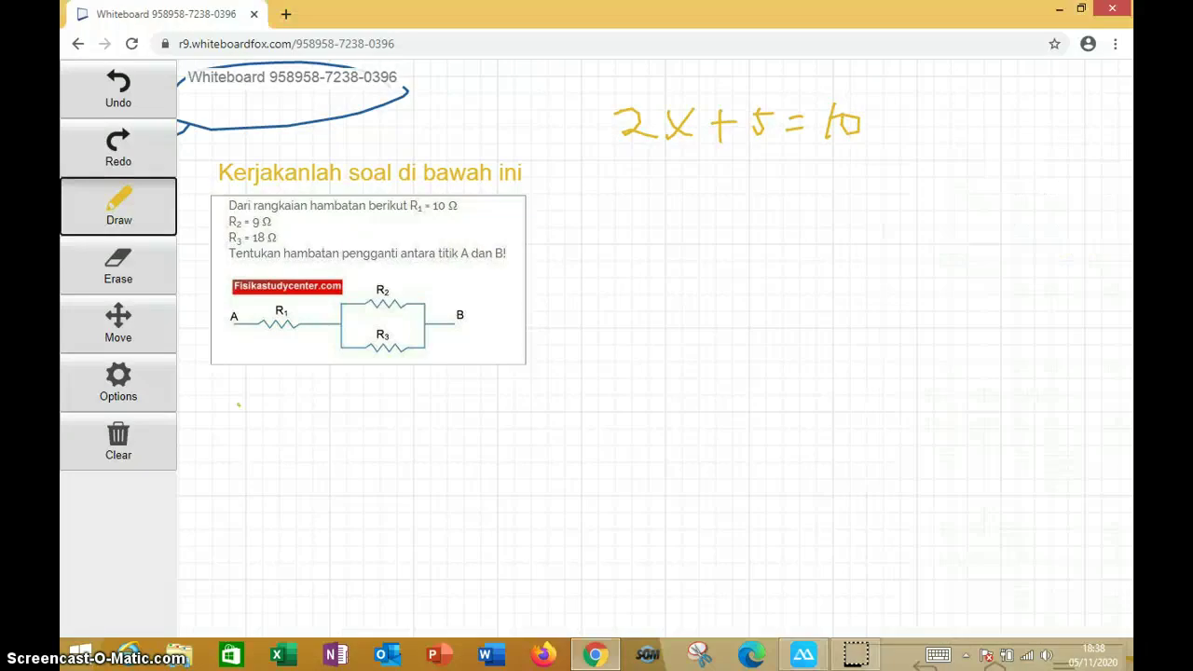
drag(258, 406, 302, 416)
mouse_move(844, 80)
mouse_down()
mouse_move(645, 200)
mouse_move(835, 87)
mouse_up()
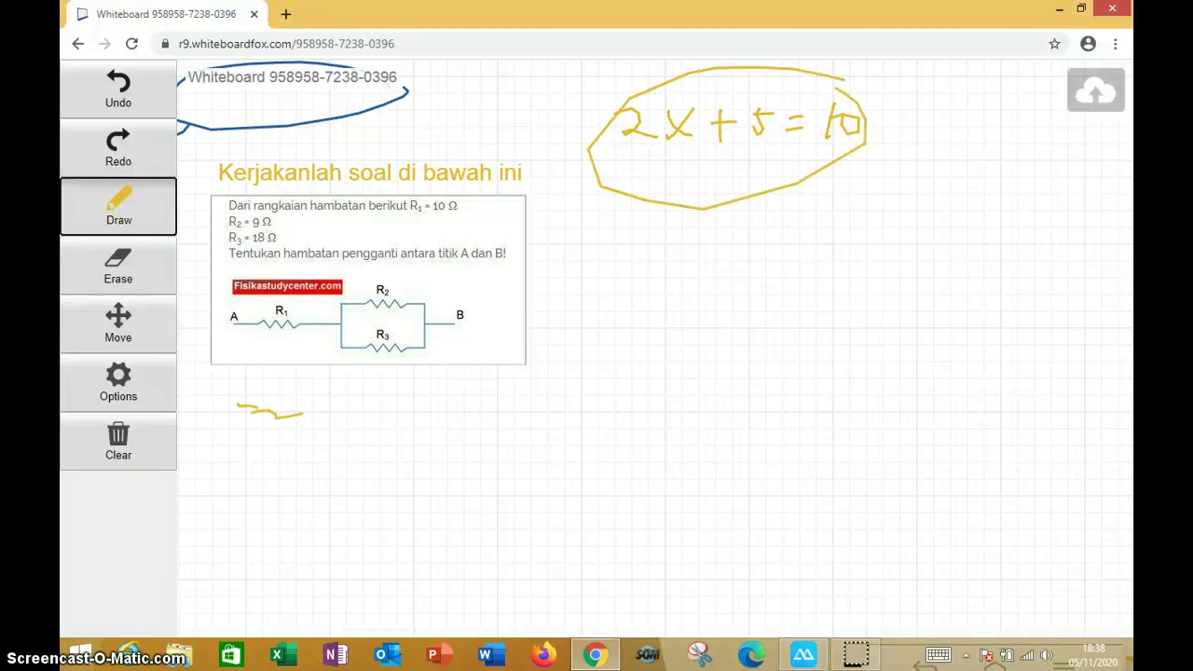
Check the drawing on the mirrored phone and write 2x = 10 - 5 in black beneath the circled equation.
click(118, 206)
click(206, 203)
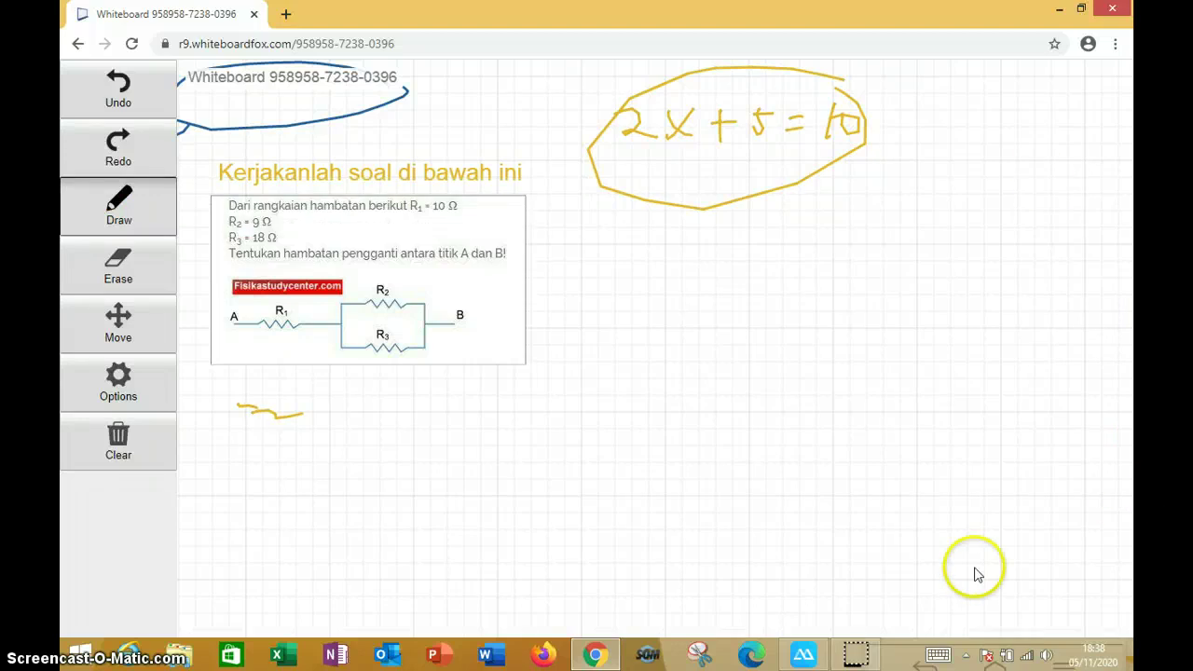
click(805, 656)
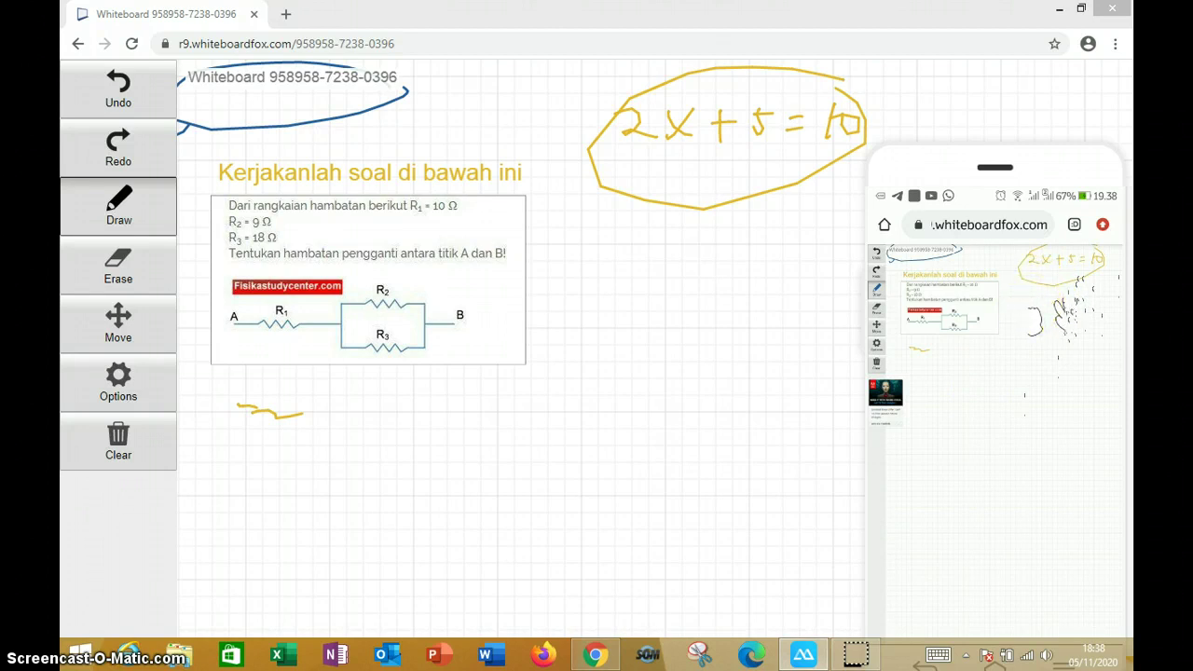
mouse_move(583, 242)
mouse_down()
mouse_move(609, 234)
mouse_move(606, 256)
mouse_up()
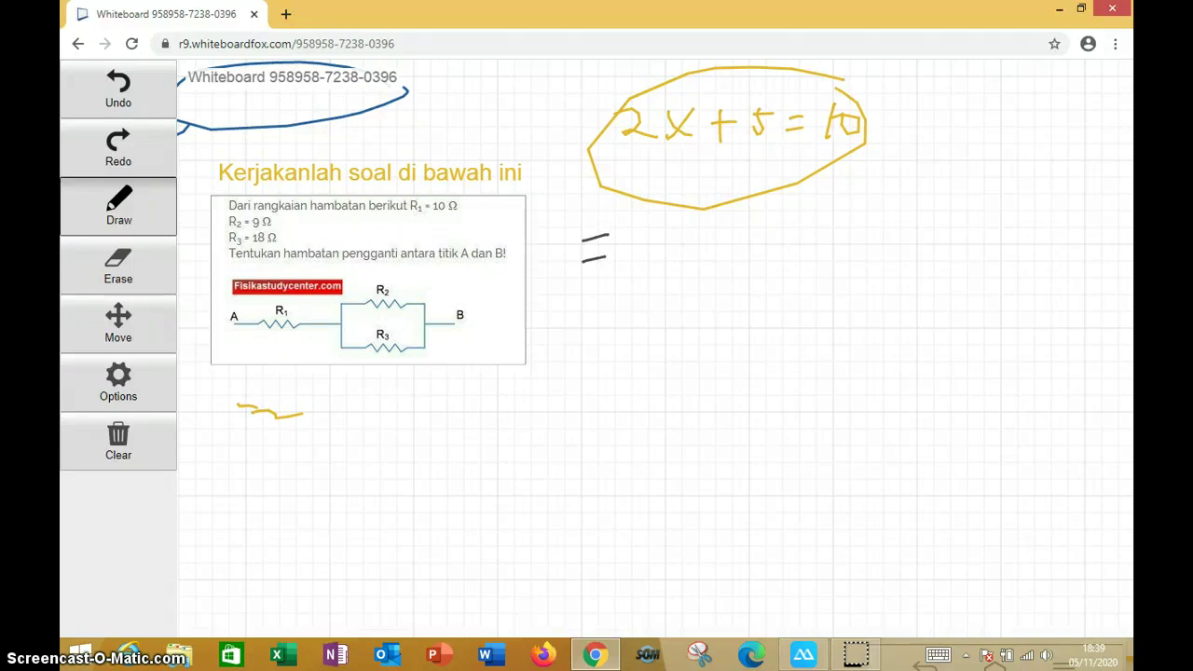
mouse_move(557, 246)
mouse_down()
mouse_move(539, 245)
mouse_move(576, 270)
mouse_up()
mouse_move(636, 234)
mouse_down()
mouse_move(640, 261)
mouse_move(660, 239)
mouse_move(716, 262)
mouse_up()
click(687, 252)
drag(727, 232, 751, 230)
Write the solution lines 2x = 5 and x = 5/2 in black beneath the first solution line.
drag(565, 310, 592, 340)
mouse_move(590, 307)
mouse_down()
mouse_move(565, 341)
mouse_move(643, 308)
mouse_move(645, 326)
mouse_move(679, 330)
mouse_move(715, 293)
mouse_up()
mouse_move(542, 315)
mouse_down()
mouse_move(569, 331)
mouse_move(572, 399)
mouse_move(607, 400)
mouse_move(654, 369)
mouse_up()
drag(639, 395, 664, 384)
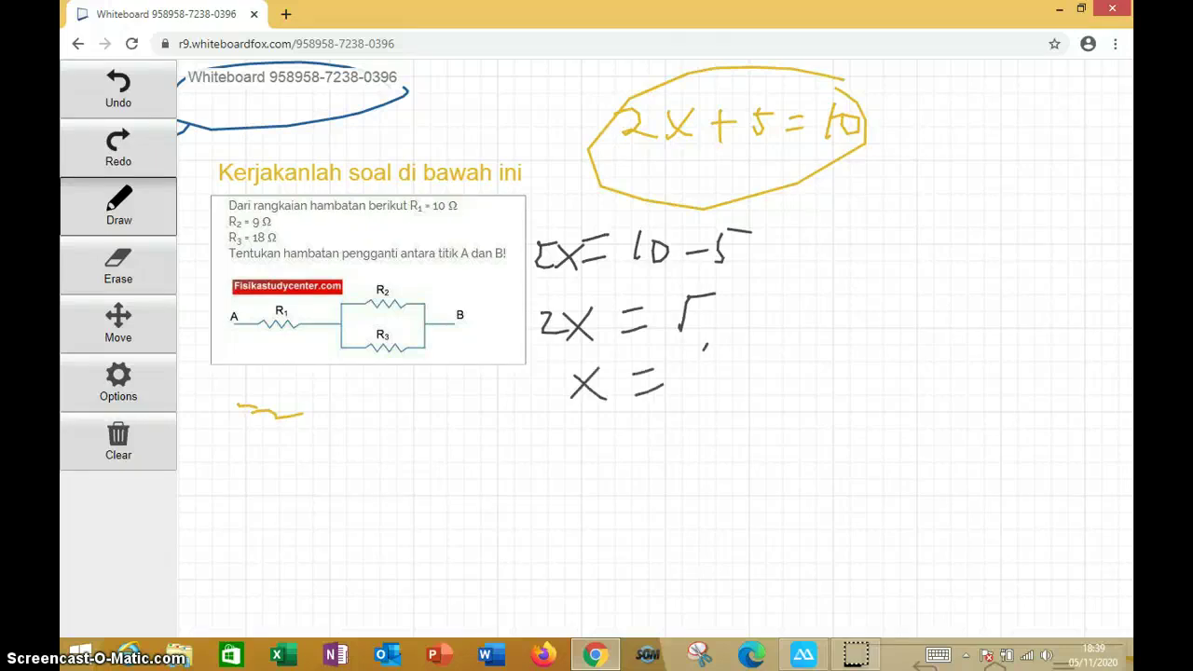
mouse_move(694, 345)
mouse_down()
mouse_move(699, 367)
mouse_move(731, 344)
mouse_up()
drag(749, 335, 694, 399)
mouse_move(729, 380)
mouse_down()
mouse_move(749, 401)
mouse_move(768, 398)
mouse_up()
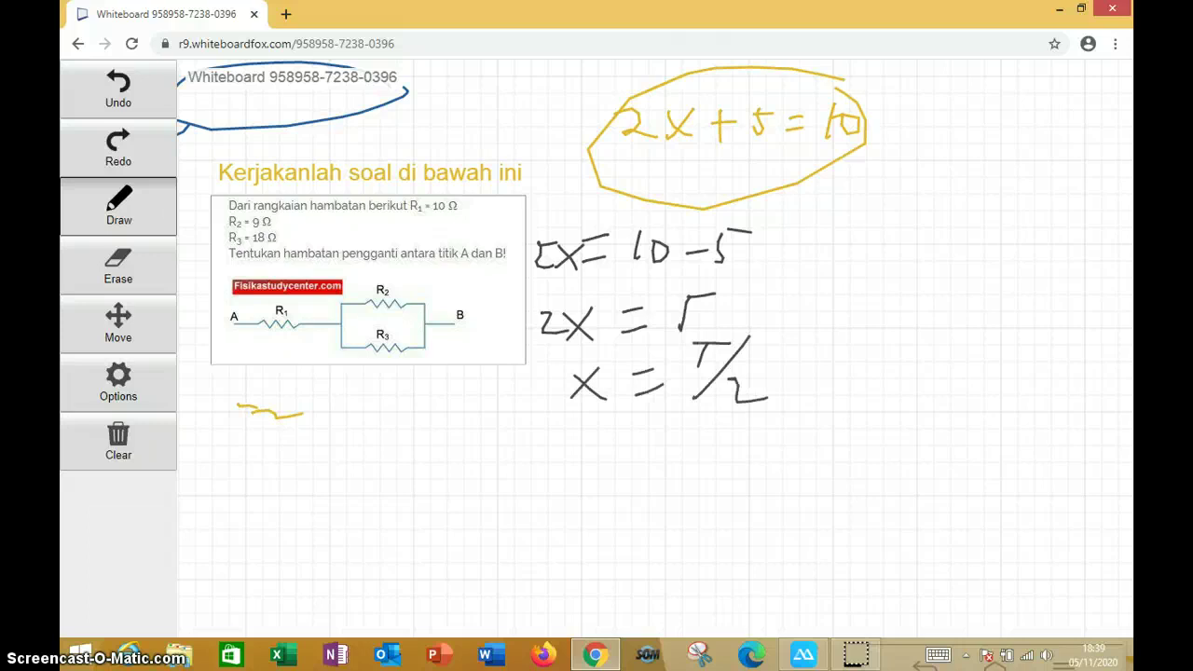
mouse_move(701, 343)
mouse_down()
mouse_move(690, 371)
mouse_move(734, 344)
mouse_up()
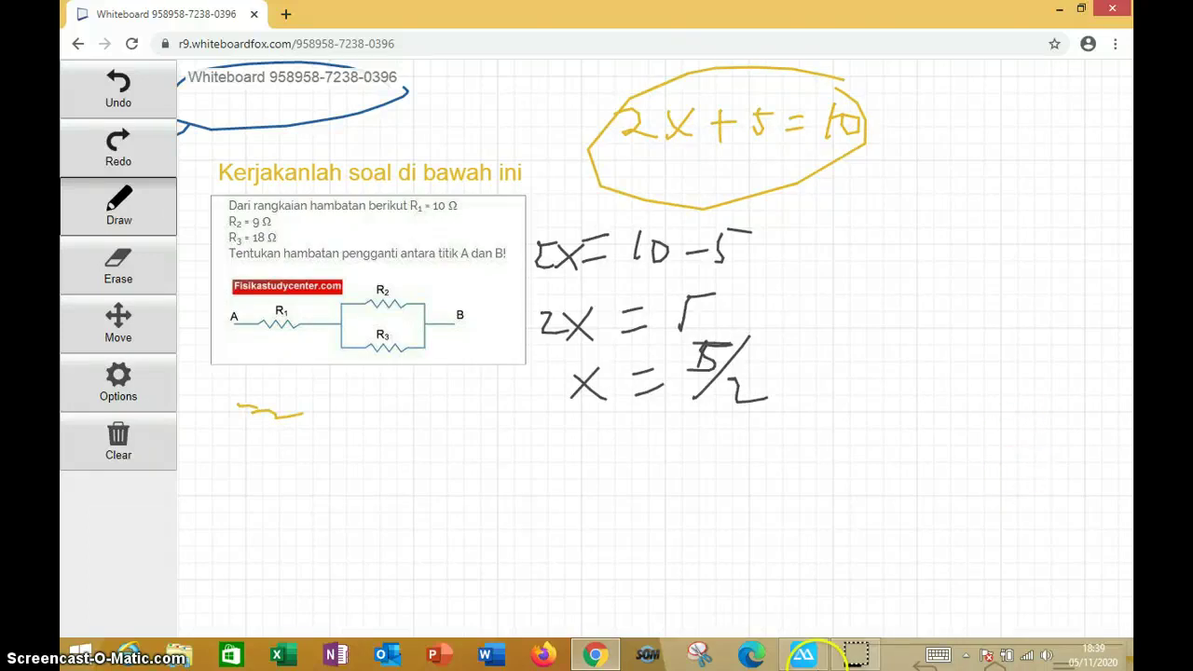
Bring up the mirrored phone and handwrite a two-line blue reply starting with "Ok pak" below the solution.
click(805, 657)
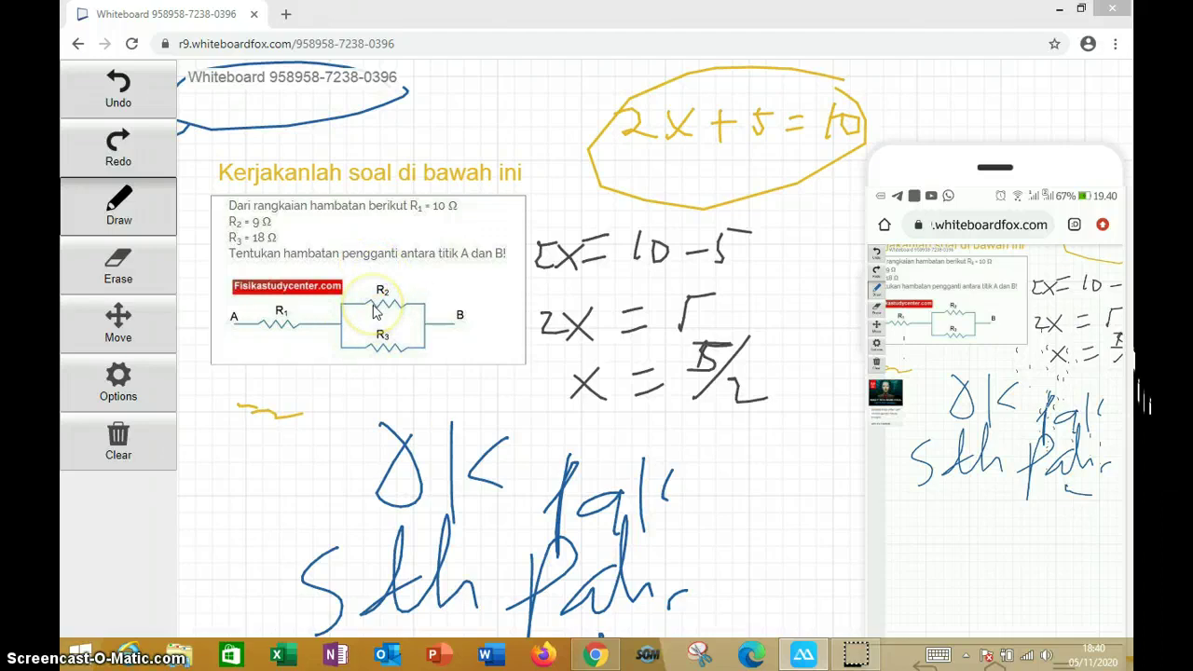
Draw an aqua oval around resistors R2 and R3 in the circuit picture.
click(119, 205)
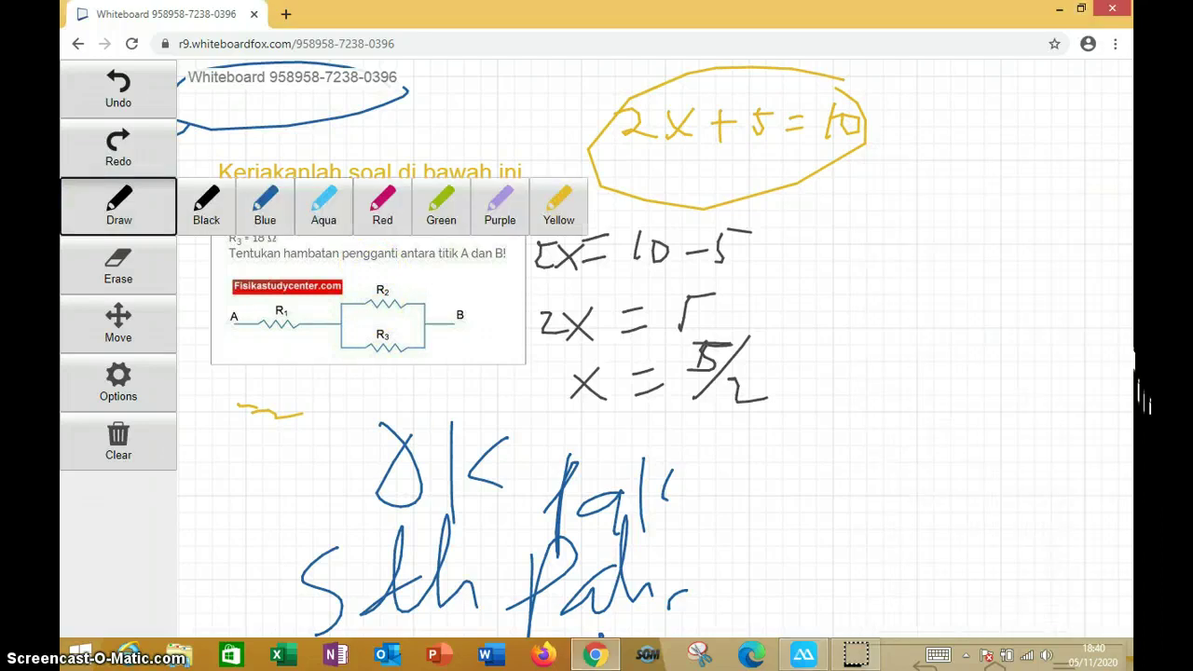
click(323, 205)
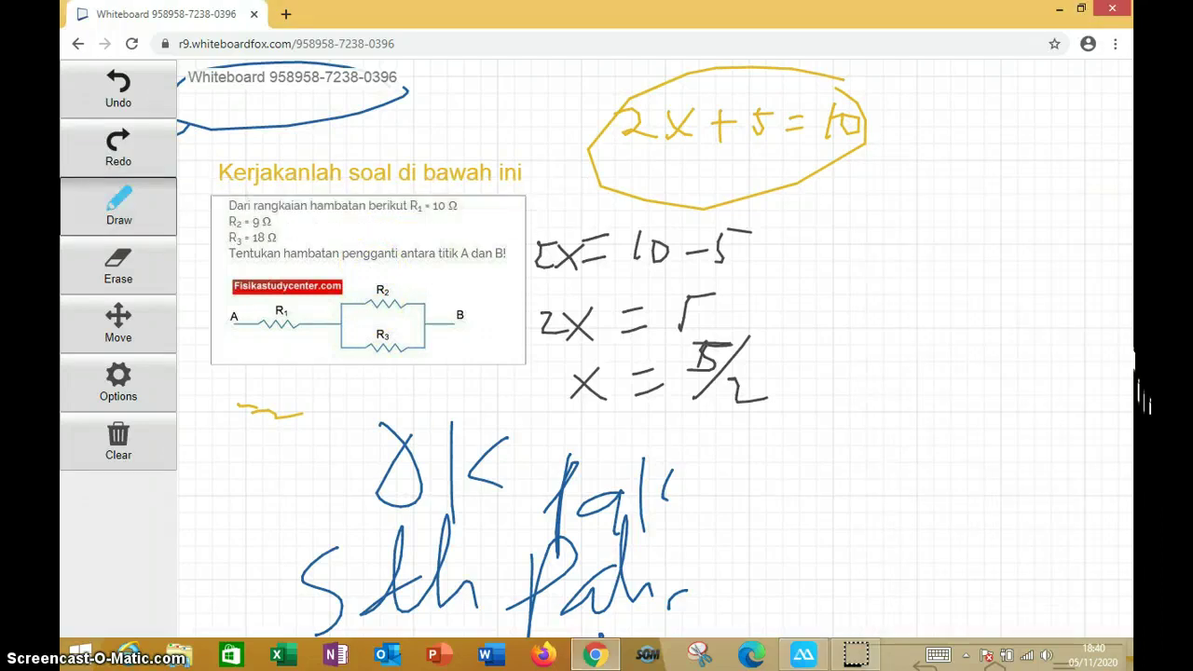
mouse_move(397, 267)
mouse_down()
mouse_move(389, 355)
mouse_move(397, 263)
mouse_up()
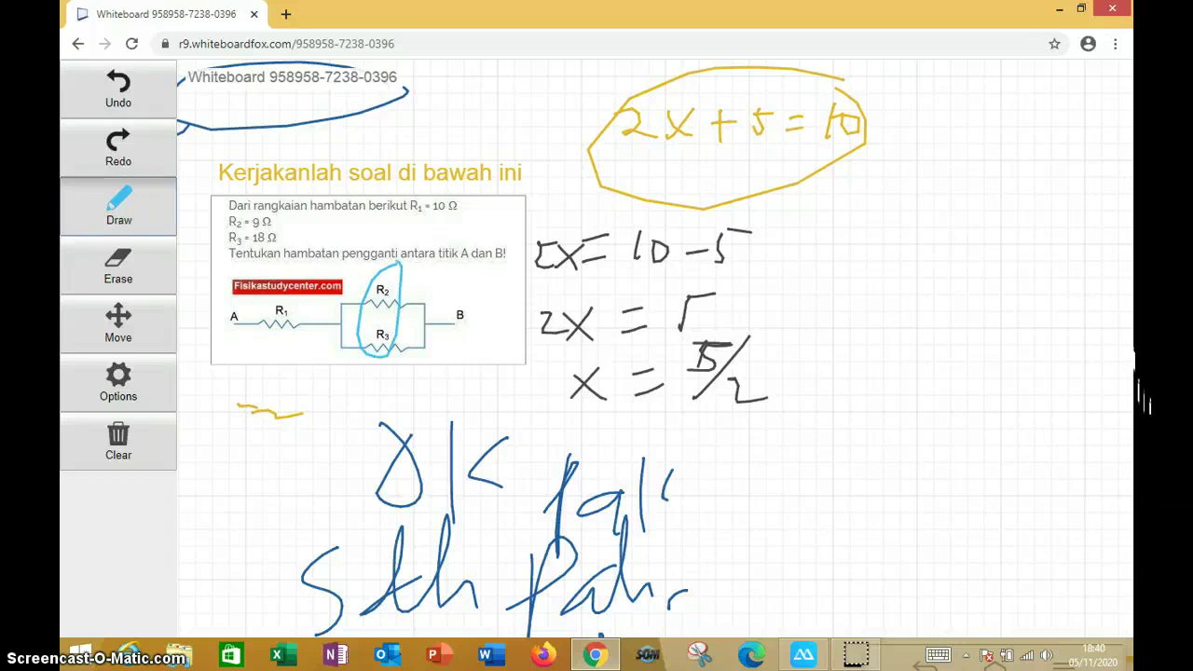
Erase the black solution lines, the circuit picture, the aqua oval, and most of the yellow equation with its circle.
click(118, 266)
mouse_move(570, 254)
mouse_down()
mouse_move(548, 255)
mouse_move(596, 259)
mouse_move(597, 237)
mouse_move(717, 247)
mouse_move(564, 326)
mouse_move(485, 298)
mouse_move(697, 312)
mouse_move(632, 310)
mouse_move(650, 389)
mouse_move(746, 391)
mouse_move(713, 345)
mouse_up()
drag(727, 230, 751, 231)
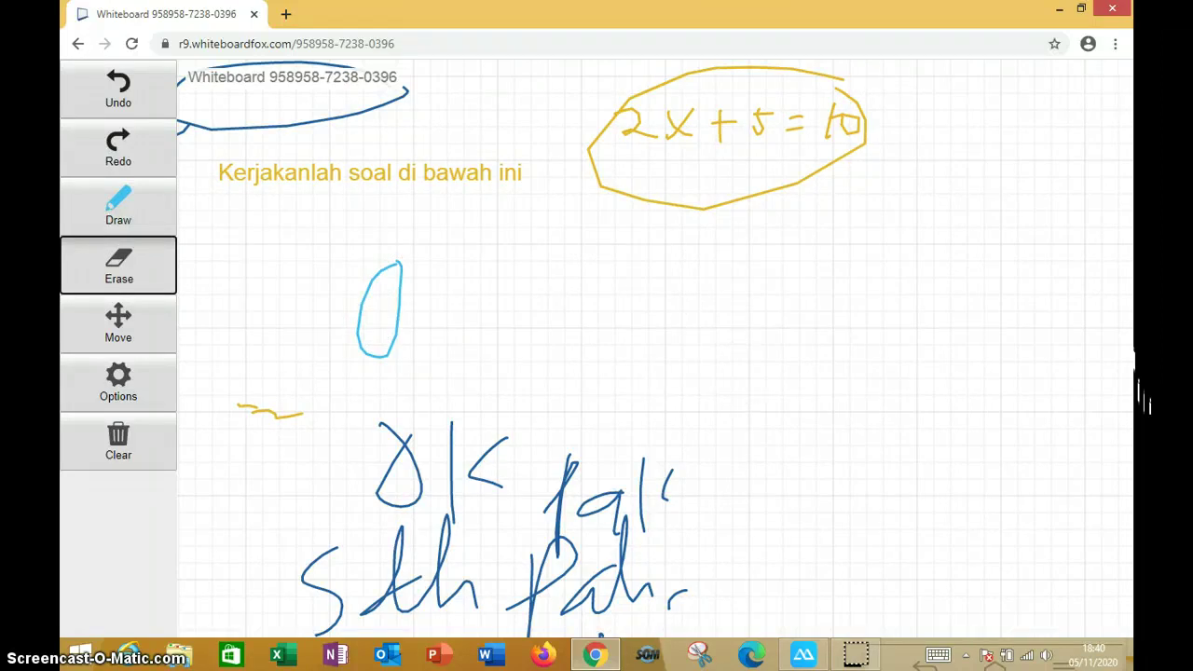
drag(354, 307, 403, 307)
drag(653, 191, 720, 132)
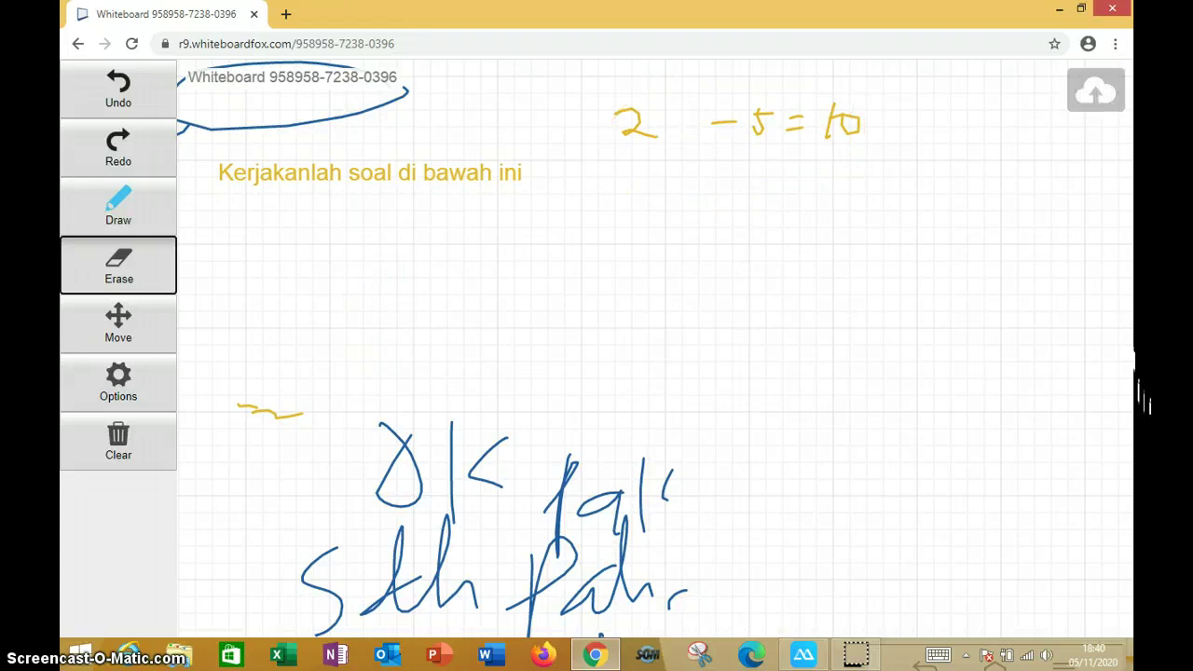
drag(638, 121, 1096, 90)
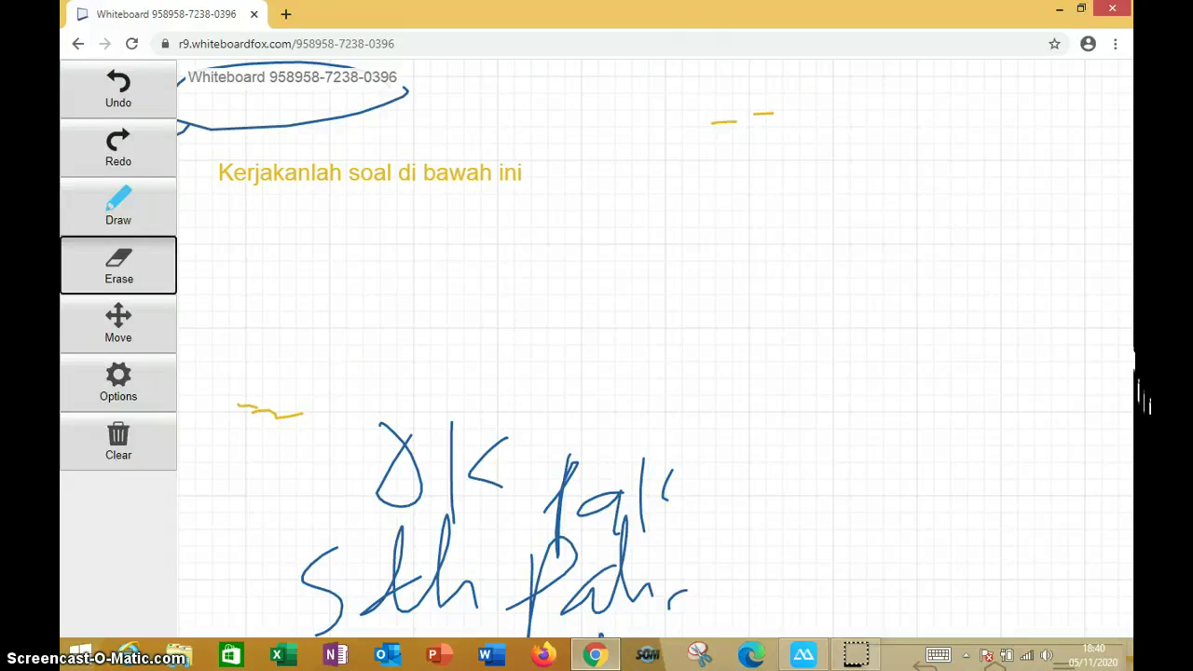
Try to add the first rangkaian picture from the Pictures folder to the whiteboard.
click(119, 379)
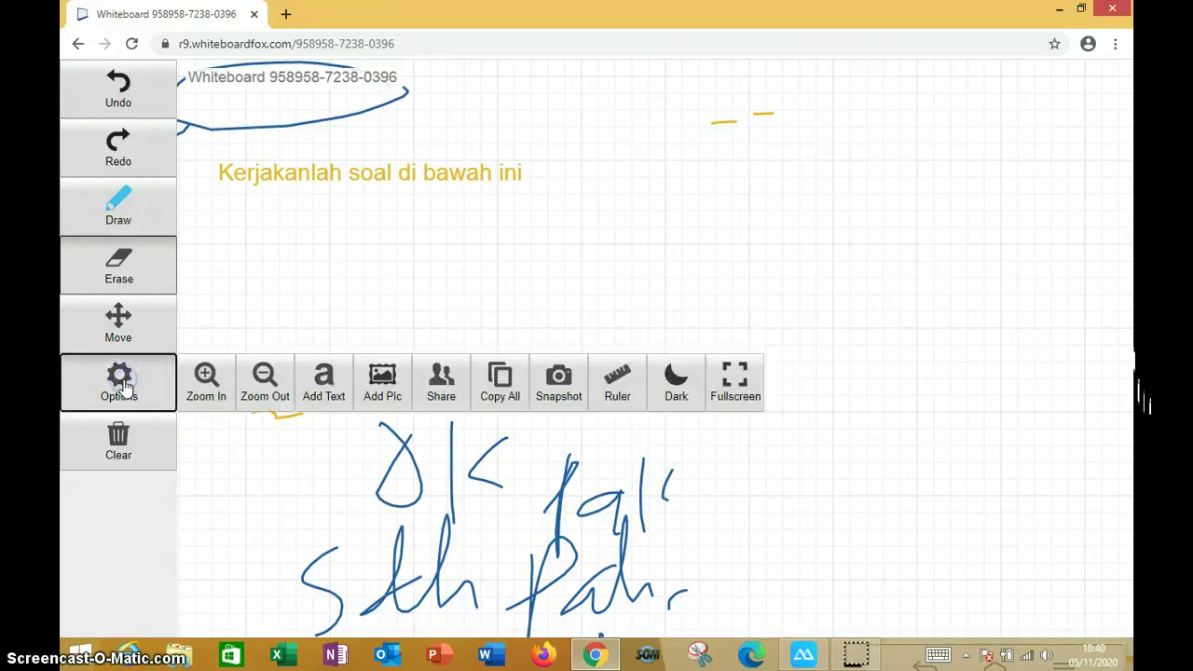
click(383, 392)
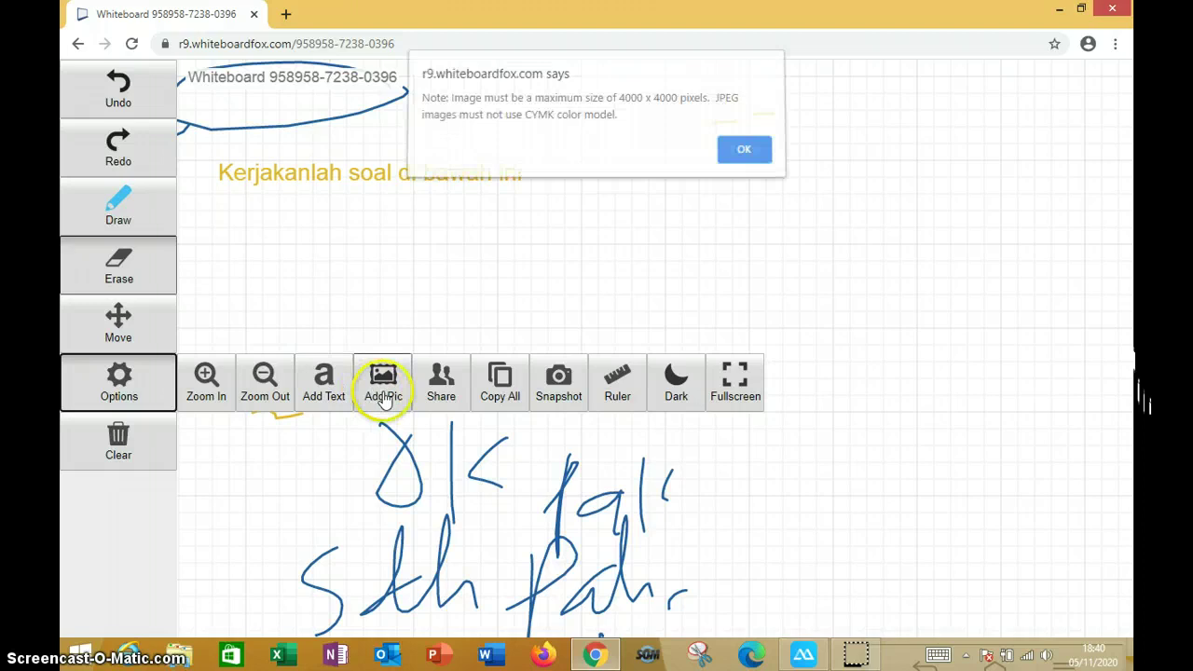
click(739, 155)
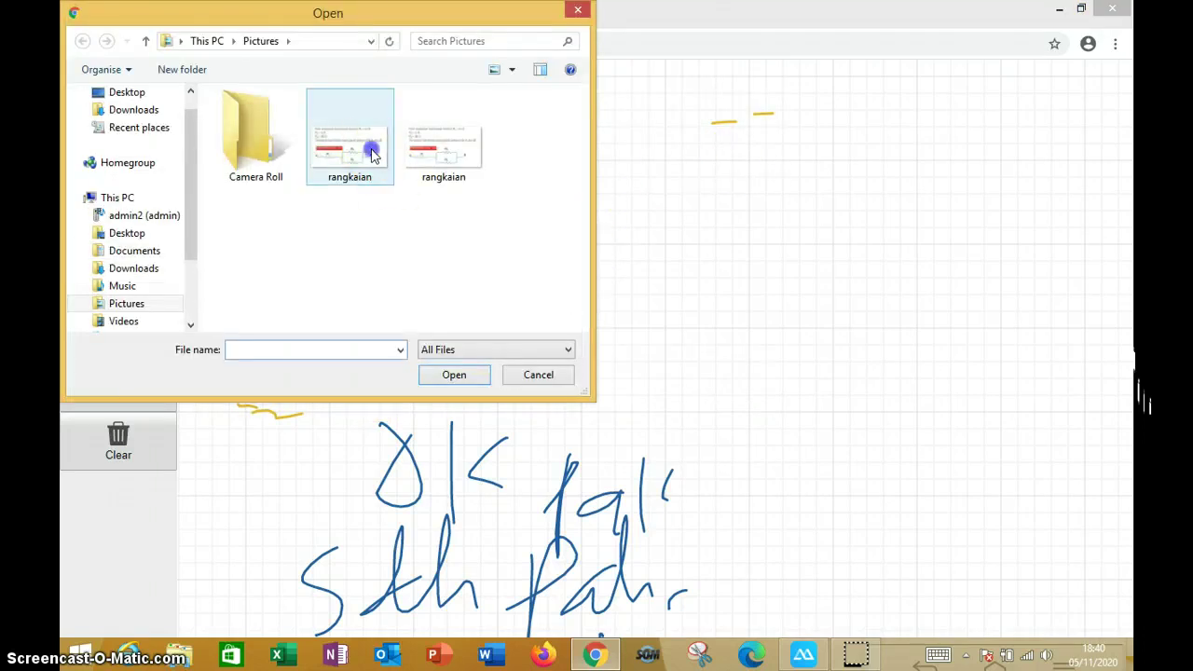
click(373, 156)
click(456, 377)
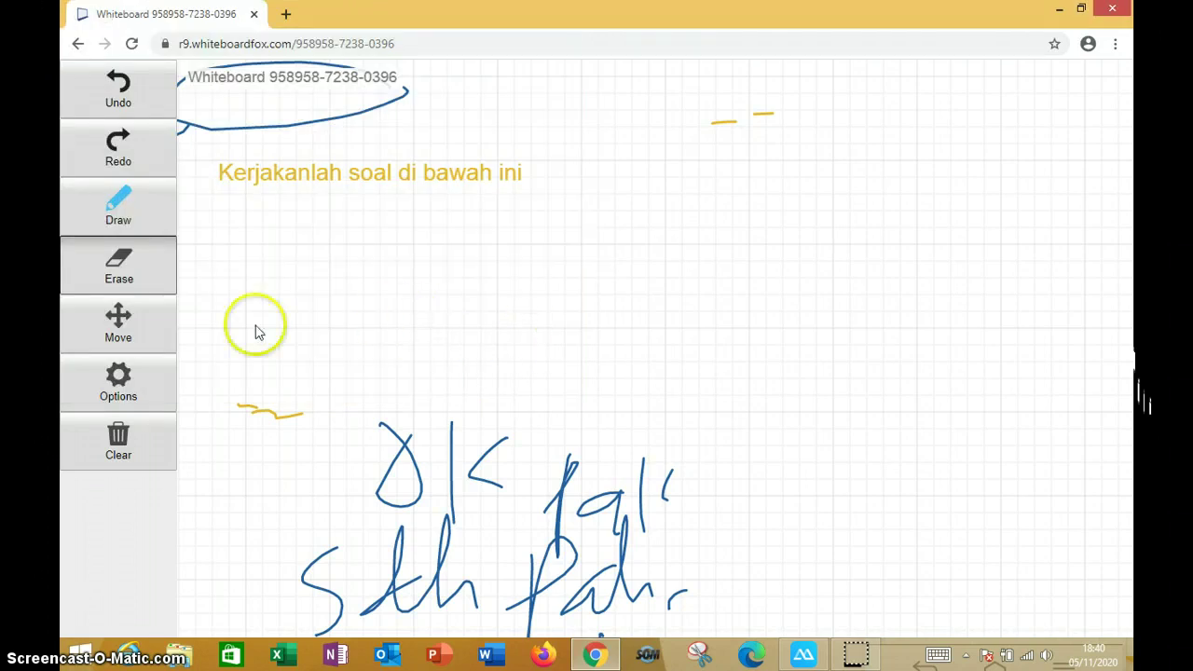
Add the second rangkaian picture from the Pictures folder and place it directly beneath the yellow heading.
click(135, 382)
click(371, 382)
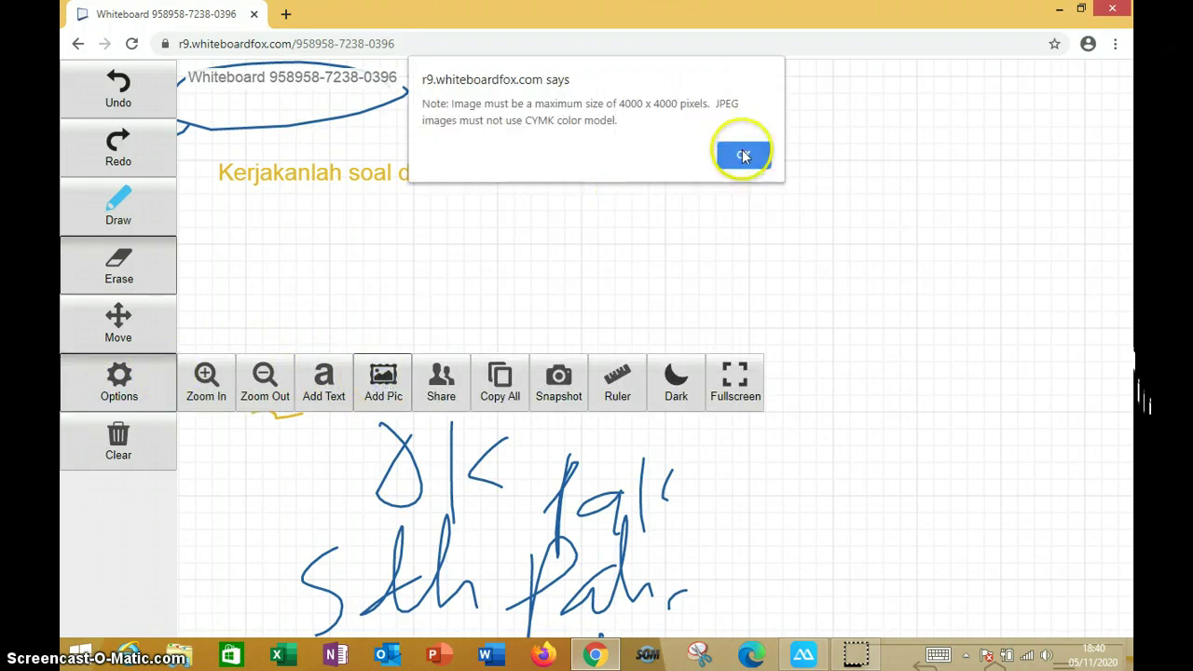
click(742, 153)
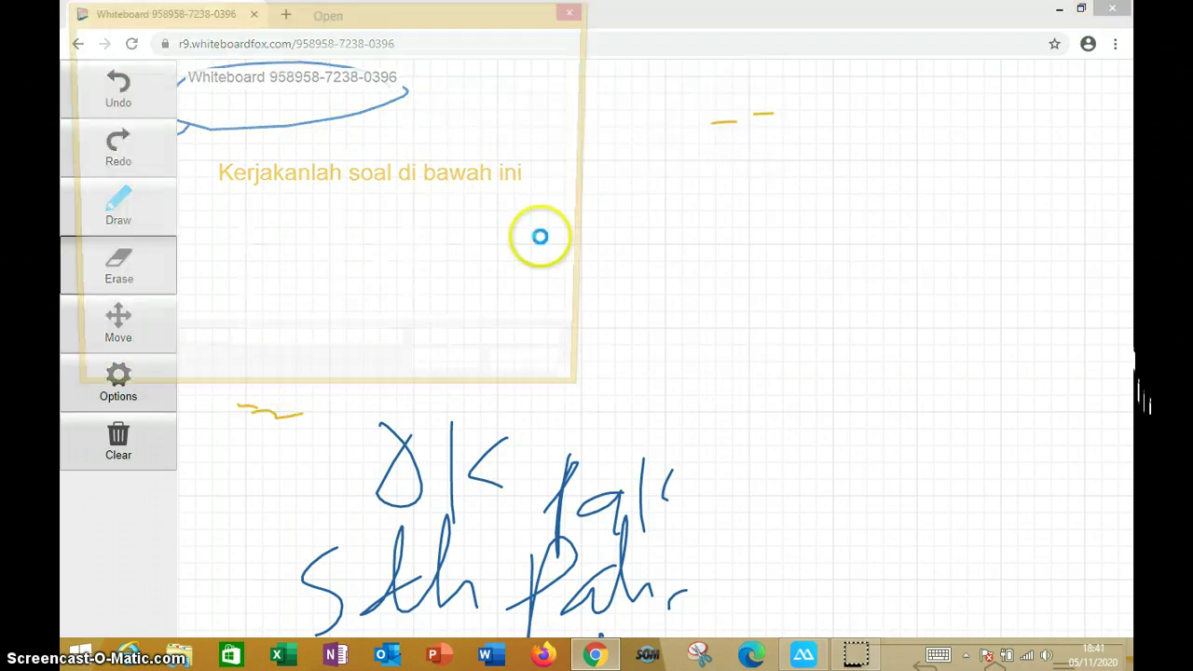
click(457, 160)
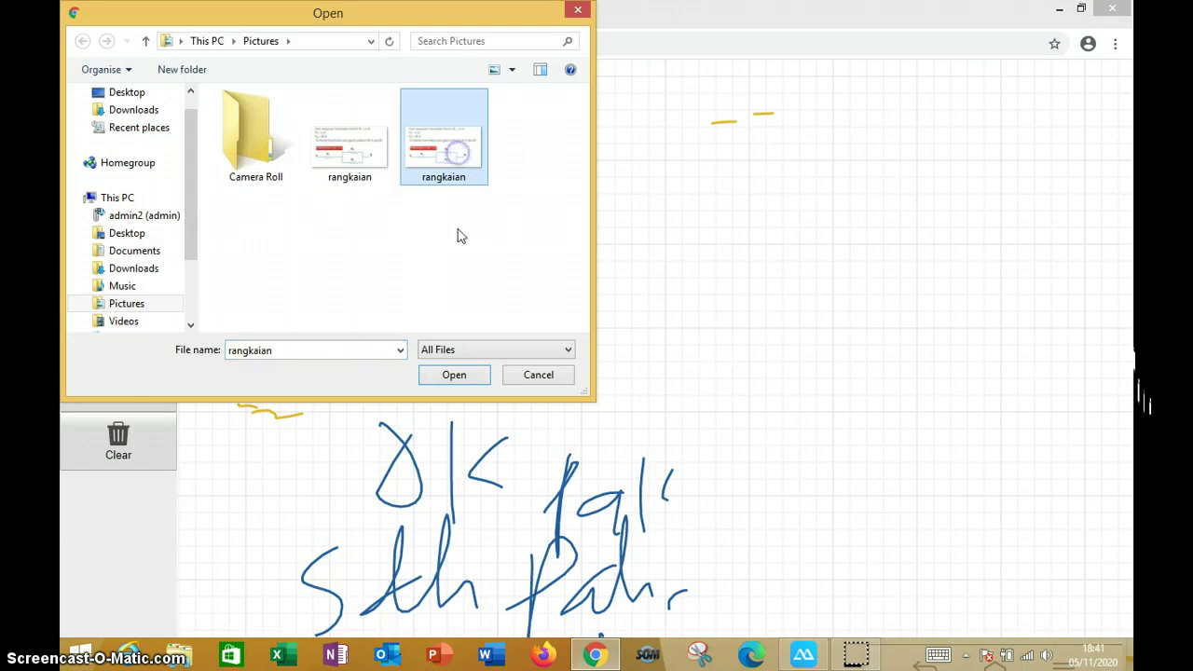
click(456, 373)
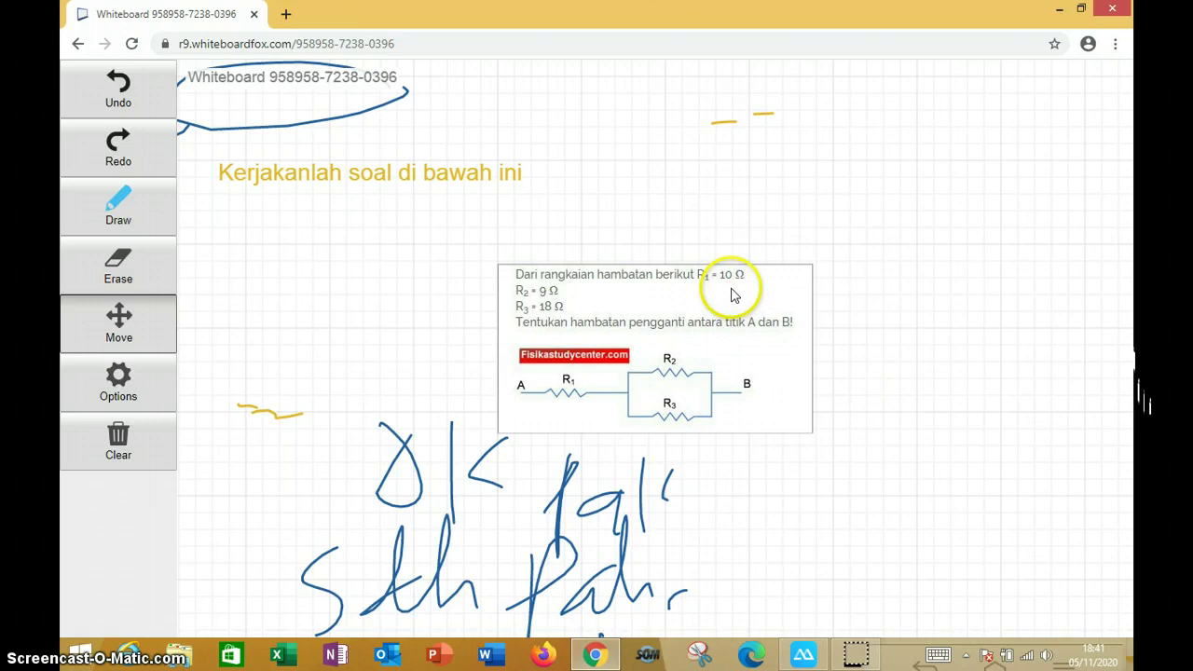
drag(731, 294, 424, 221)
click(606, 258)
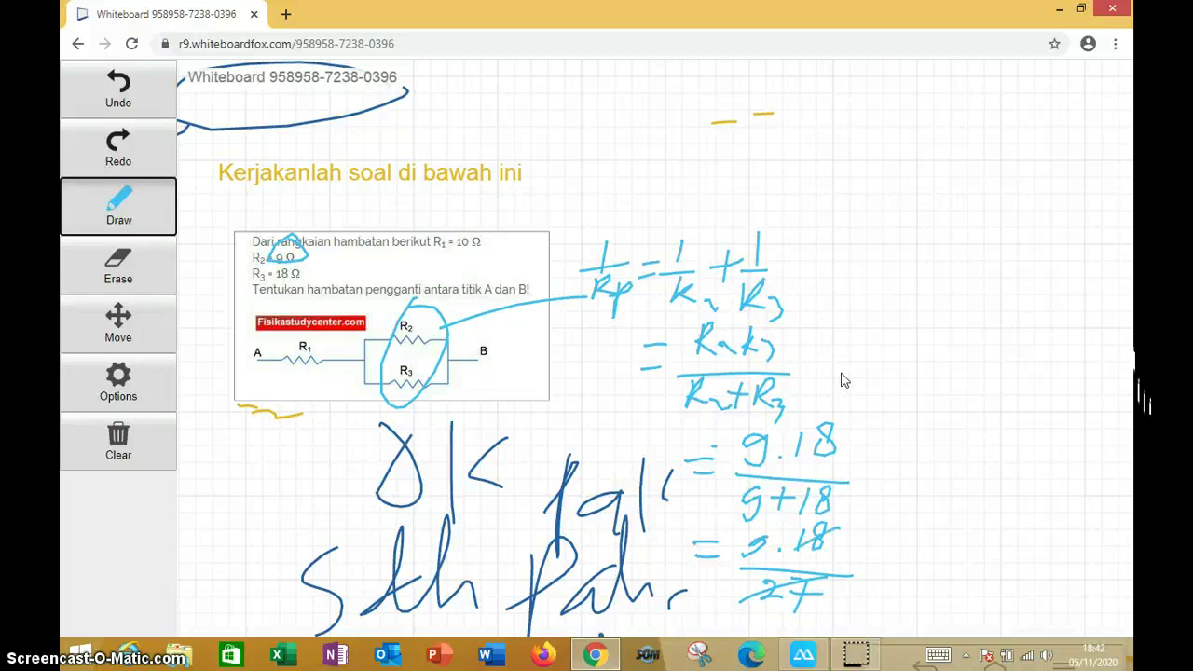
In red, cancel down the 9·18 over 27 fraction with a small 3, 2 and struck-out 3, and write the result = 6 beside it.
click(118, 205)
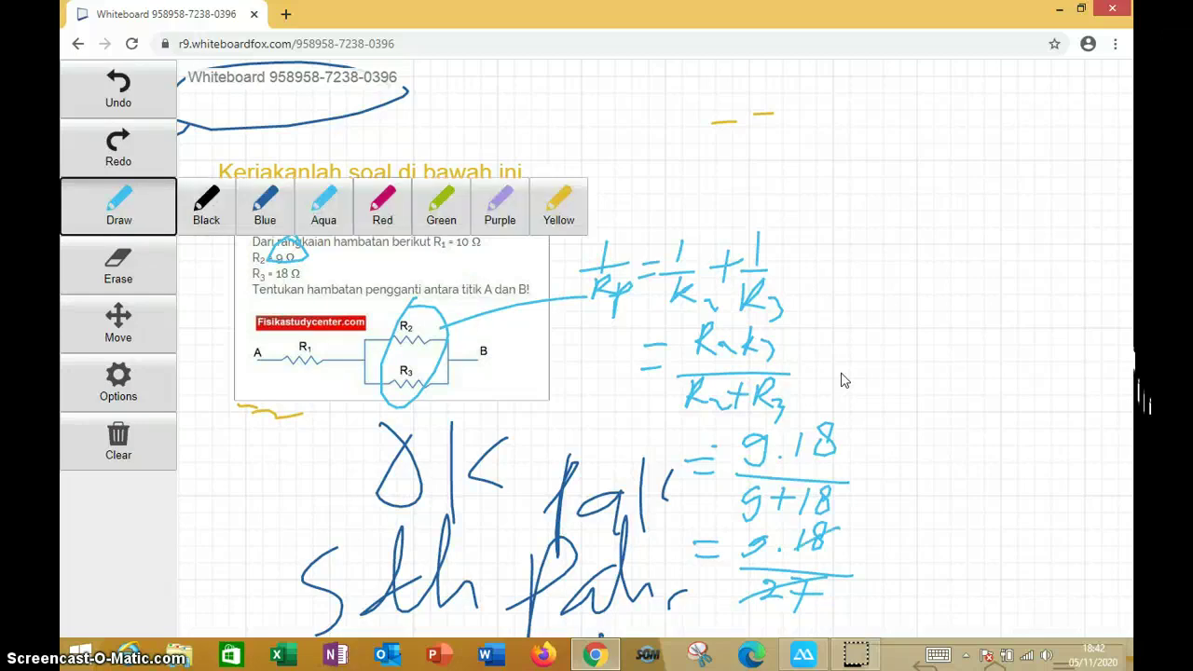
click(382, 201)
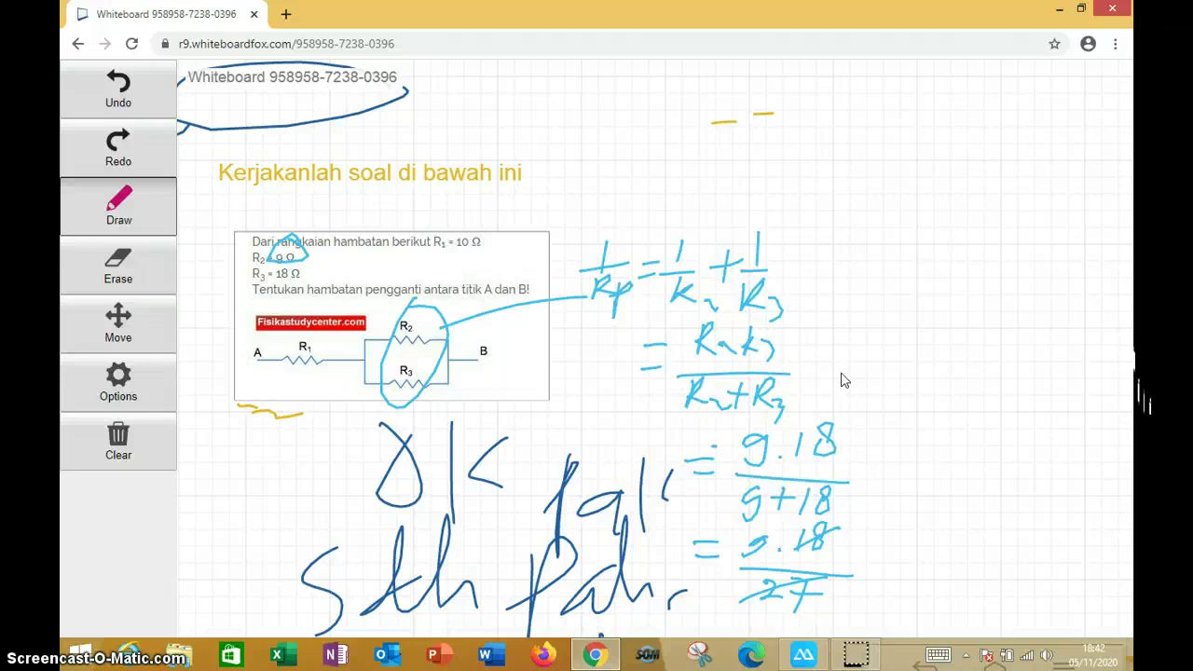
mouse_move(854, 536)
mouse_down()
mouse_move(843, 537)
mouse_move(841, 551)
mouse_move(856, 552)
mouse_move(824, 611)
mouse_move(824, 601)
mouse_up()
drag(781, 533, 730, 559)
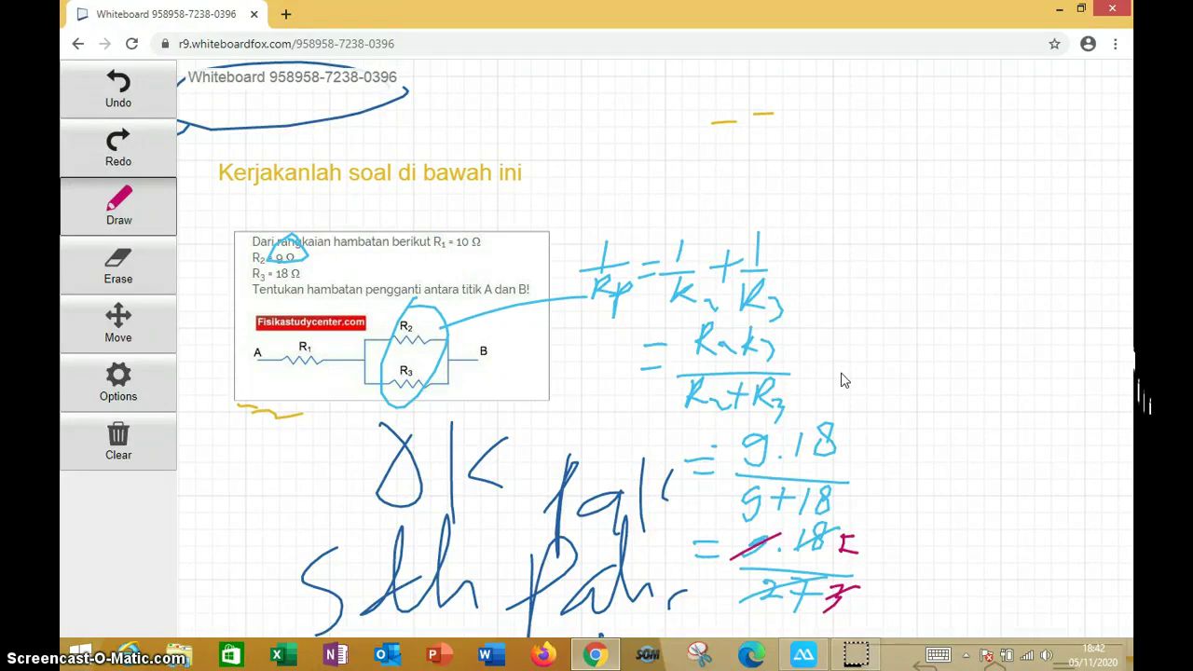
drag(729, 527, 728, 549)
drag(870, 578, 886, 575)
mouse_move(871, 588)
mouse_down()
mouse_move(916, 552)
mouse_move(902, 577)
mouse_up()
Draw a red series circuit labelled 10 and 6 above the calculation, and beneath it a single resistor labelled 16 Ω.
drag(775, 137, 977, 139)
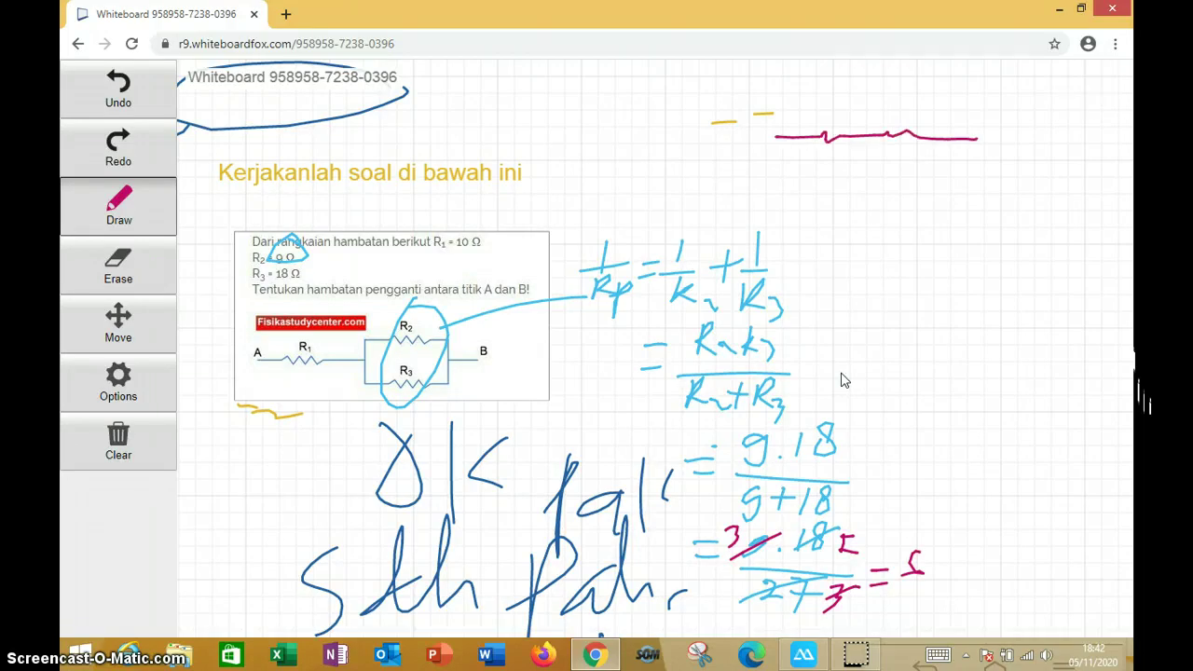
mouse_move(817, 151)
mouse_down()
mouse_move(818, 164)
mouse_move(834, 155)
mouse_up()
drag(908, 152, 885, 173)
drag(841, 231, 1005, 228)
mouse_move(892, 248)
mouse_down()
mouse_move(919, 266)
mouse_move(984, 272)
mouse_up()
click(1007, 287)
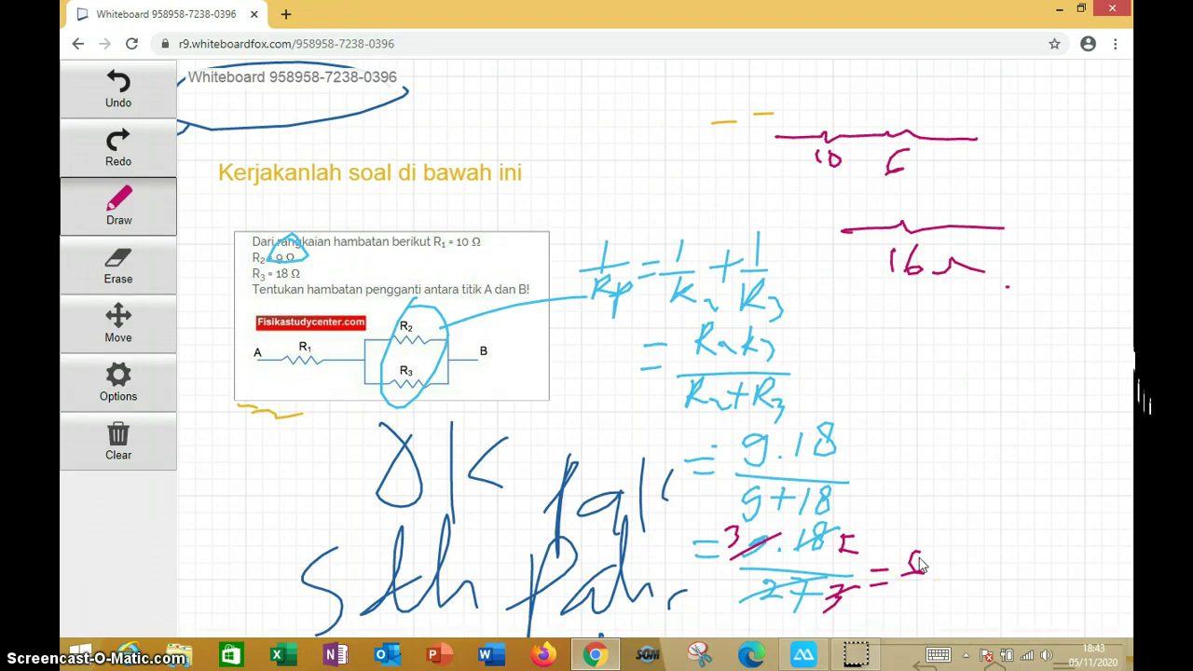
mouse_move(857, 656)
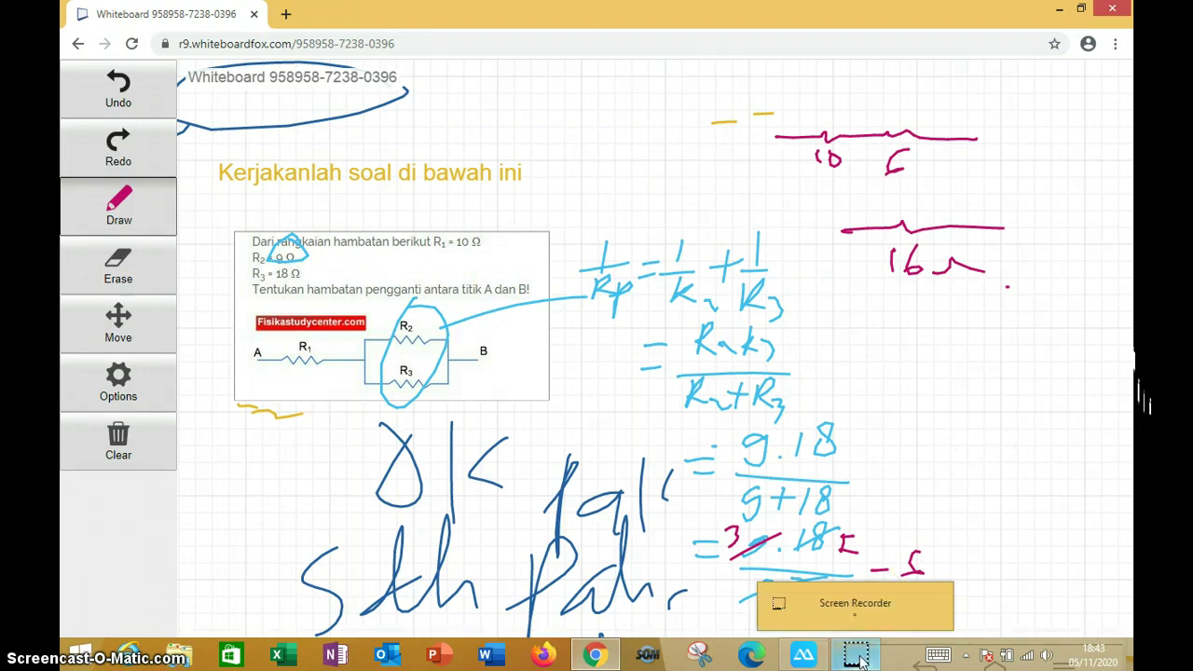